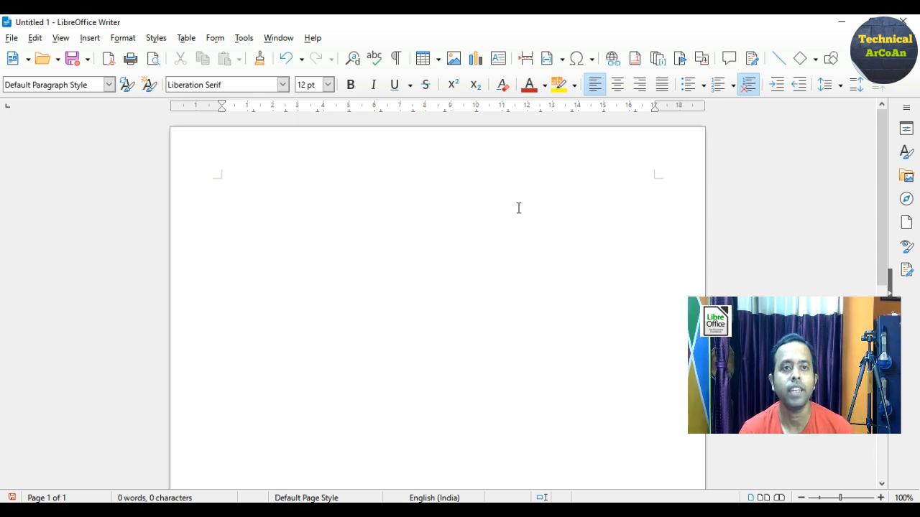
Insert a Fontwork object in the Hulk gallery style onto the page
click(90, 40)
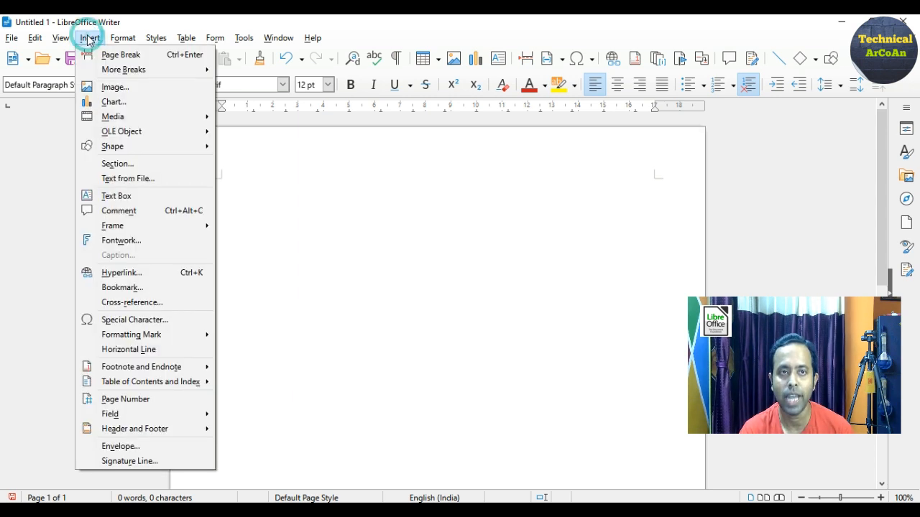
click(108, 244)
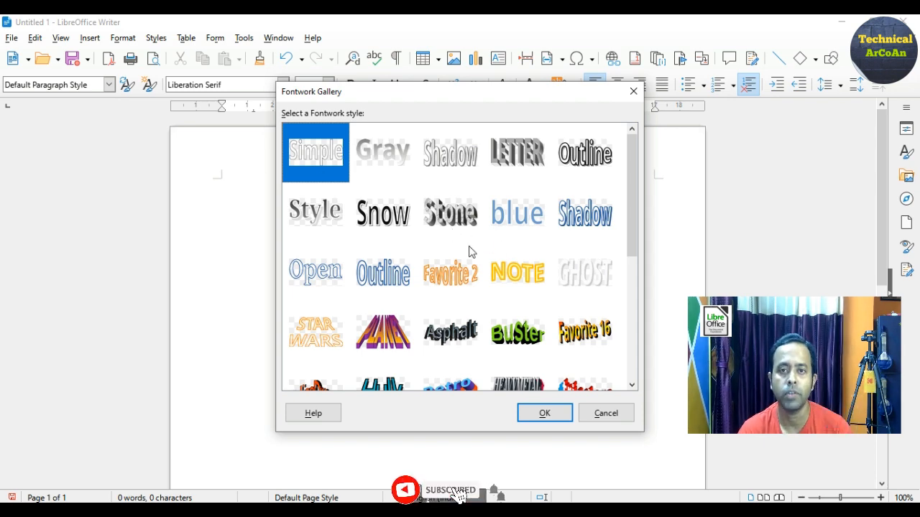
scroll(470, 251, down, 3)
scroll(471, 252, down, 1)
scroll(468, 251, up, 5)
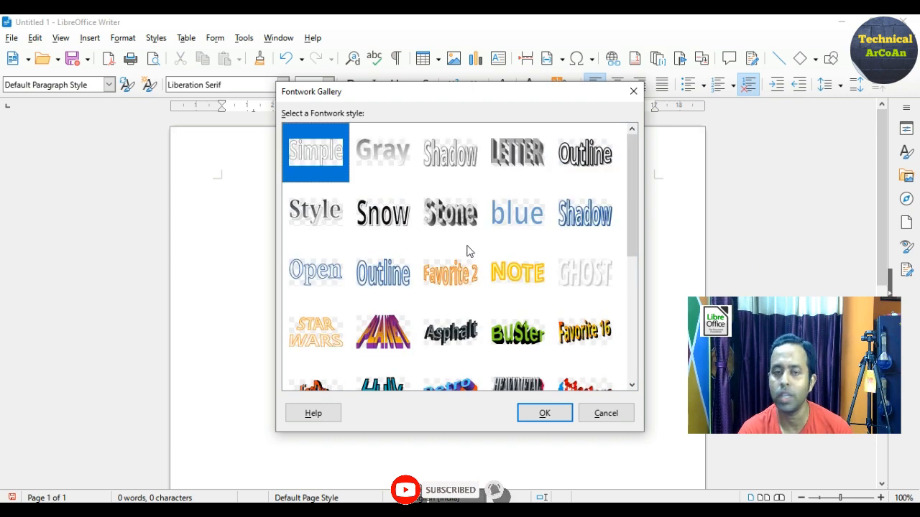
scroll(463, 262, down, 3)
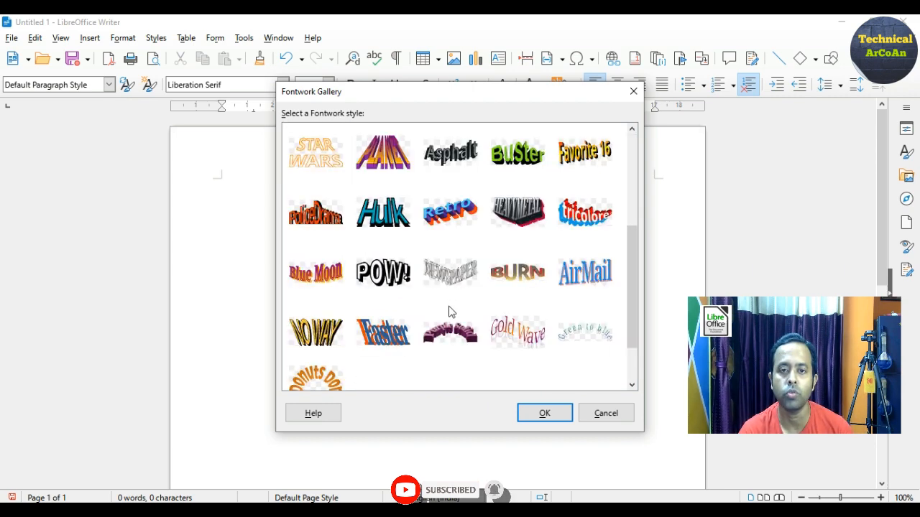
click(381, 231)
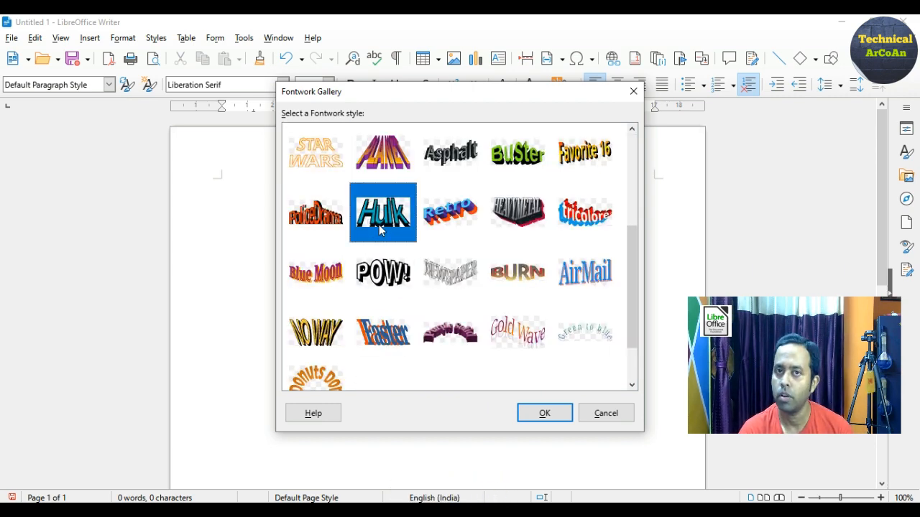
click(543, 415)
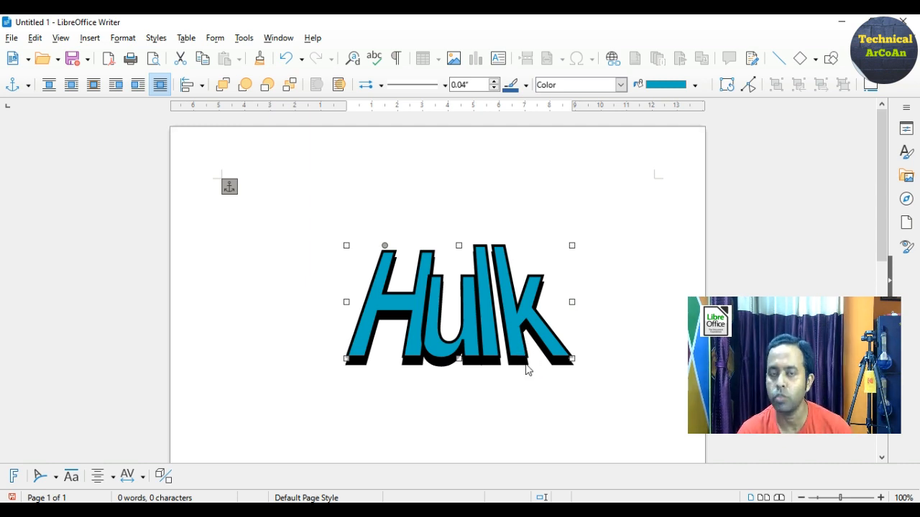
Change the Fontwork's text from 'Hulk' to 'Technical ArCoAn'
double_click(463, 304)
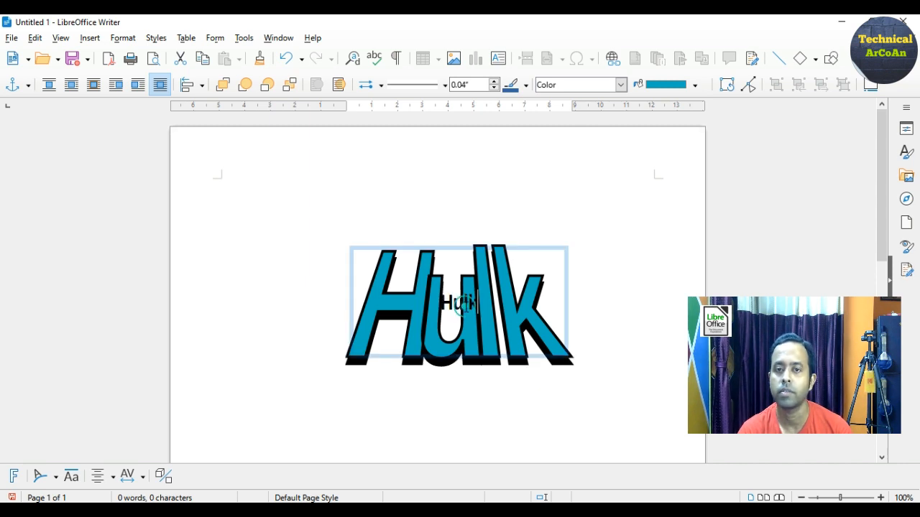
key(BackSpace)
key(BackSpace)
key(BackSpace)
key(BackSpace)
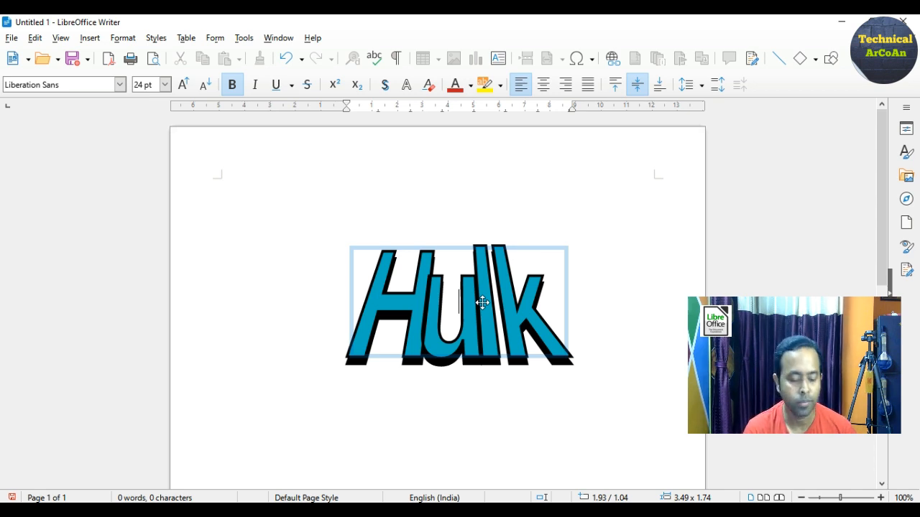
text(Technical)
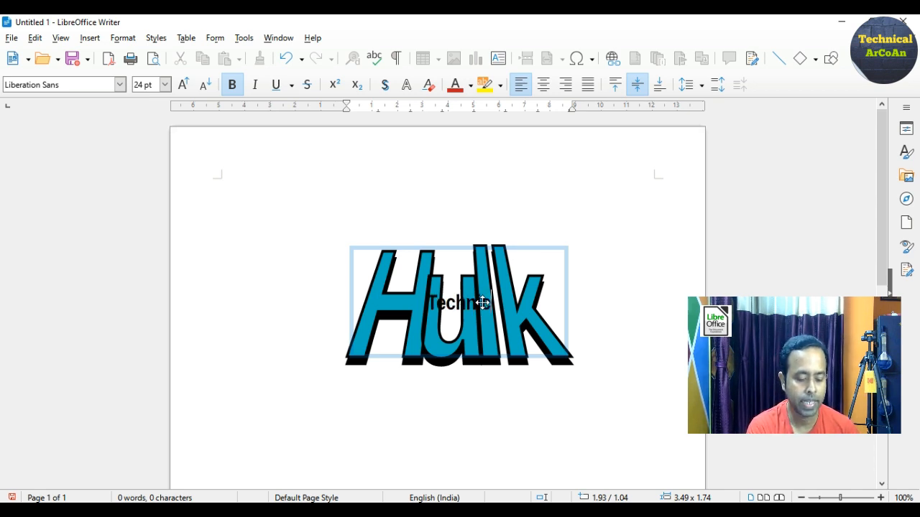
text( ArCoAn)
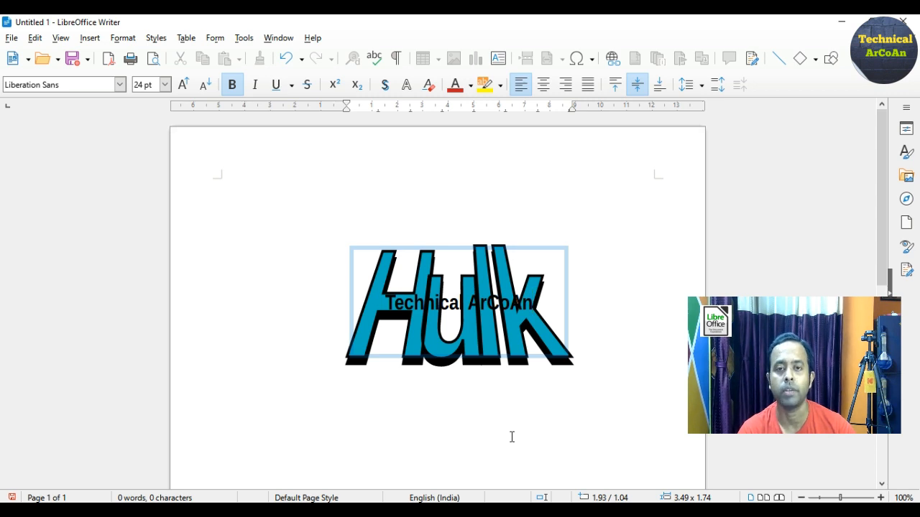
key(Escape)
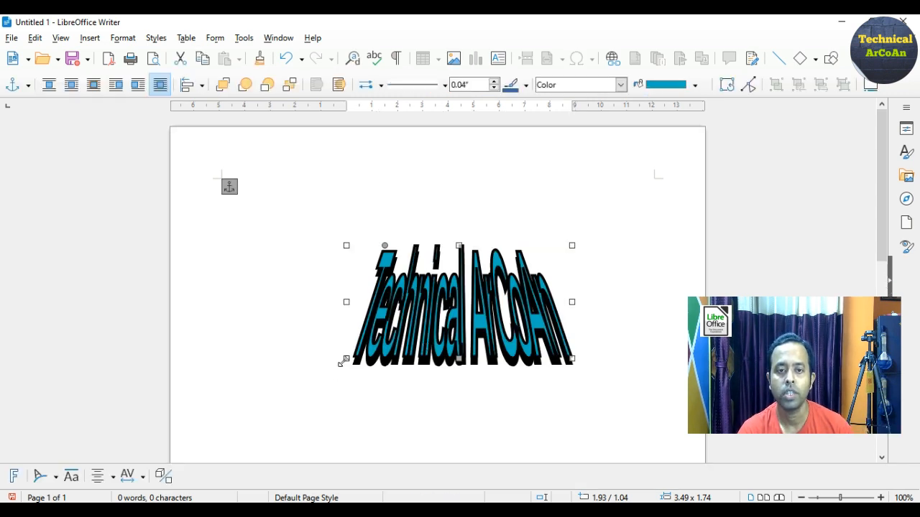
Enlarge the Technical ArCoAn Fontwork toward lower-left and upper-right, then delete it
drag(342, 361, 235, 411)
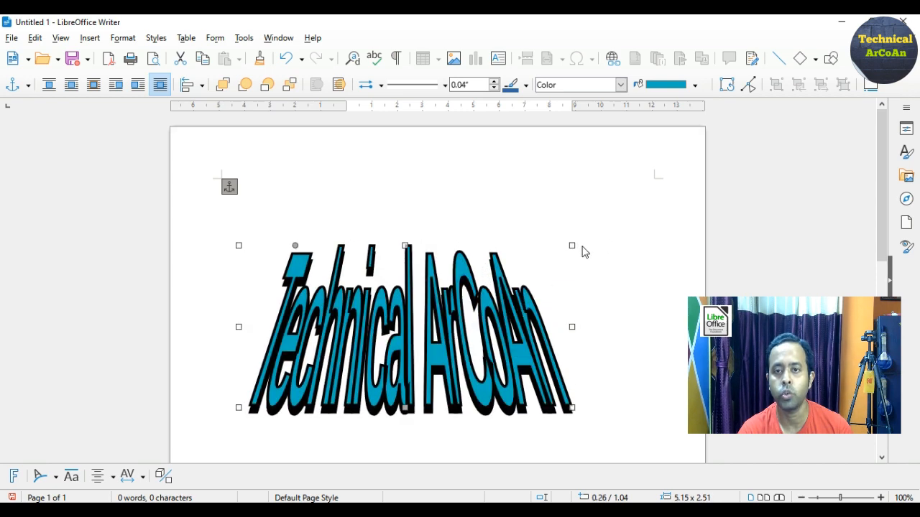
drag(571, 246, 629, 208)
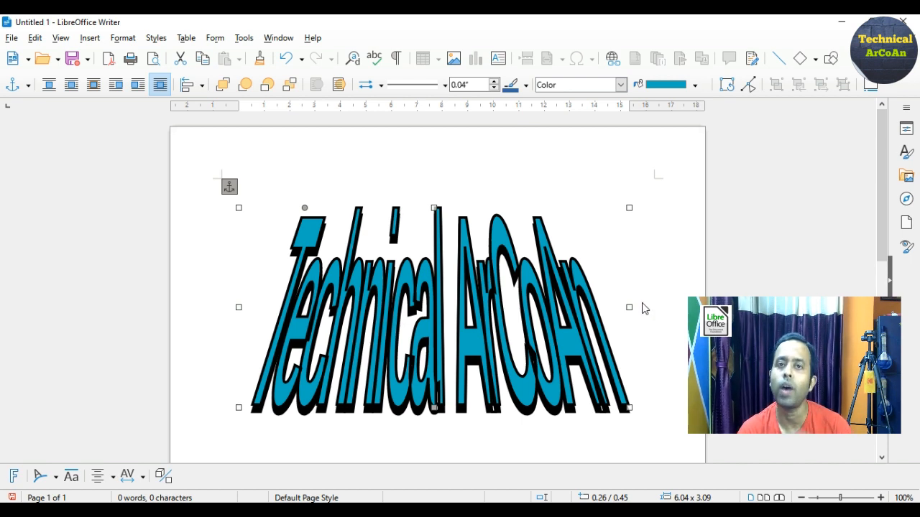
click(90, 41)
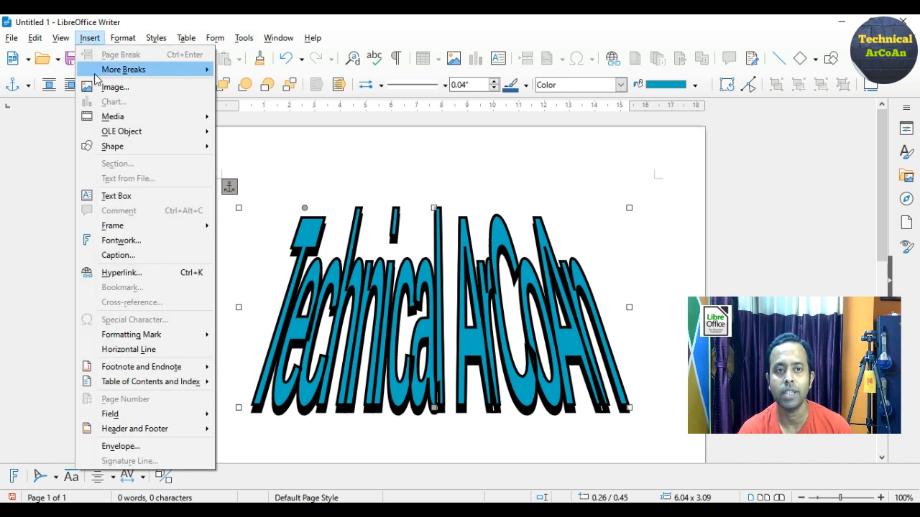
click(119, 241)
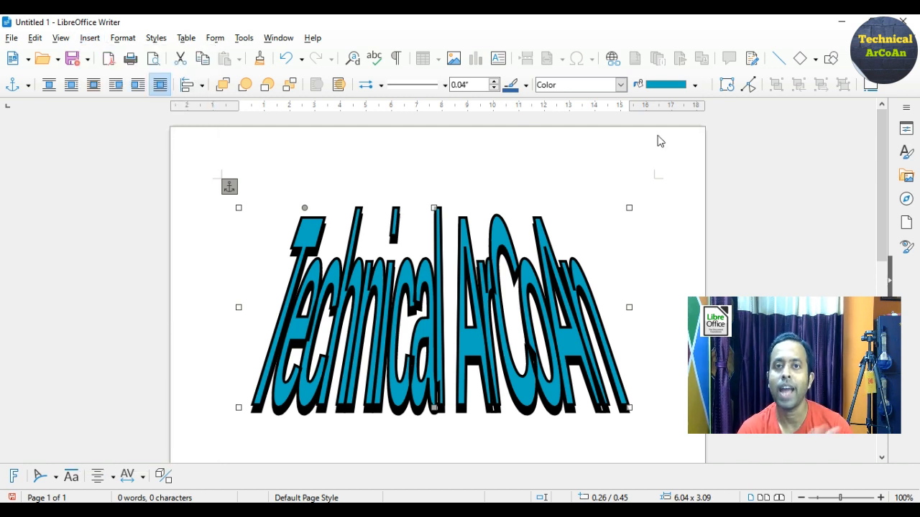
key(Delete)
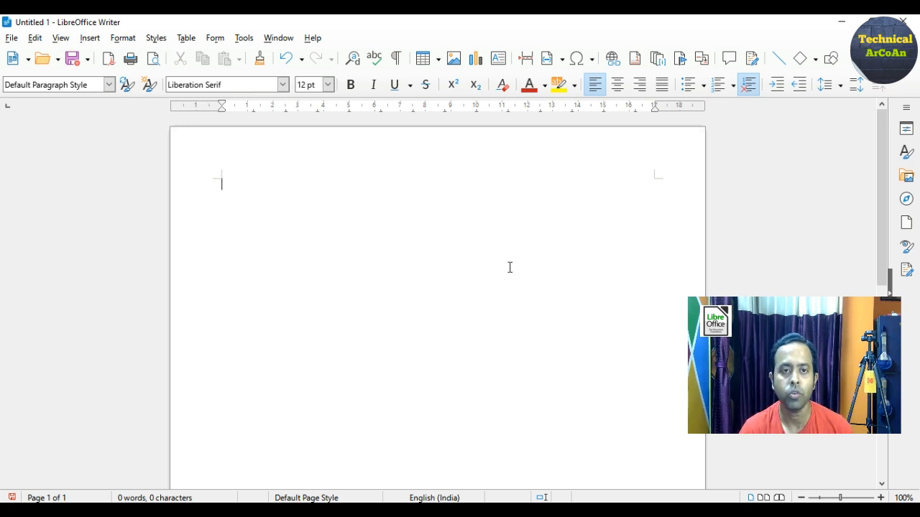
Type a person's full name on the first line of the empty page
text(Arnab )
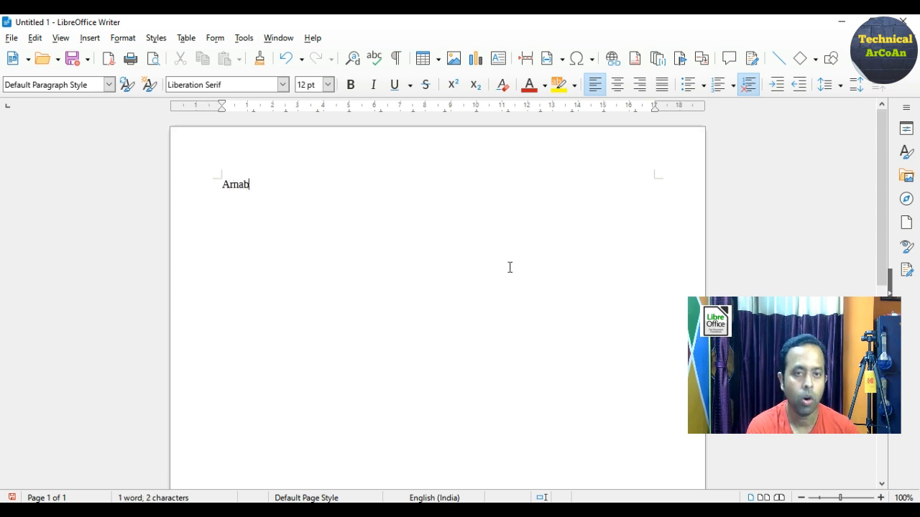
text(Kundu)
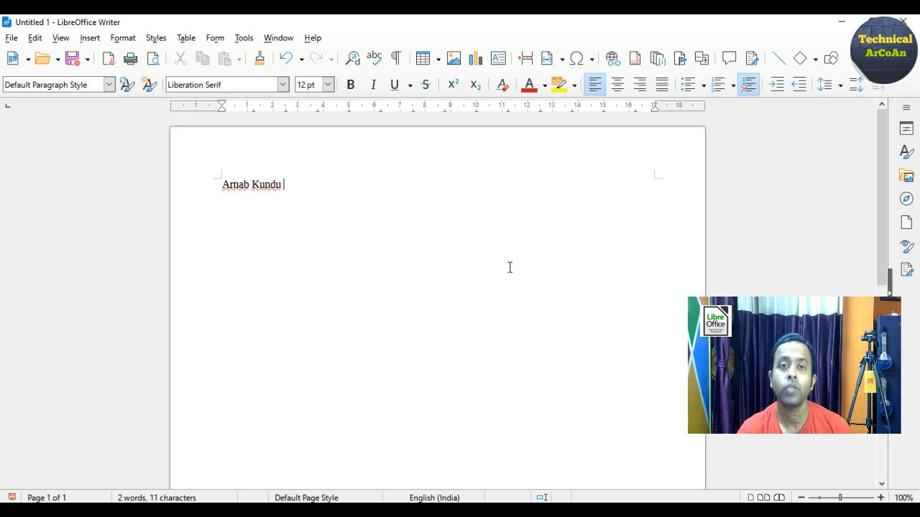
click(243, 38)
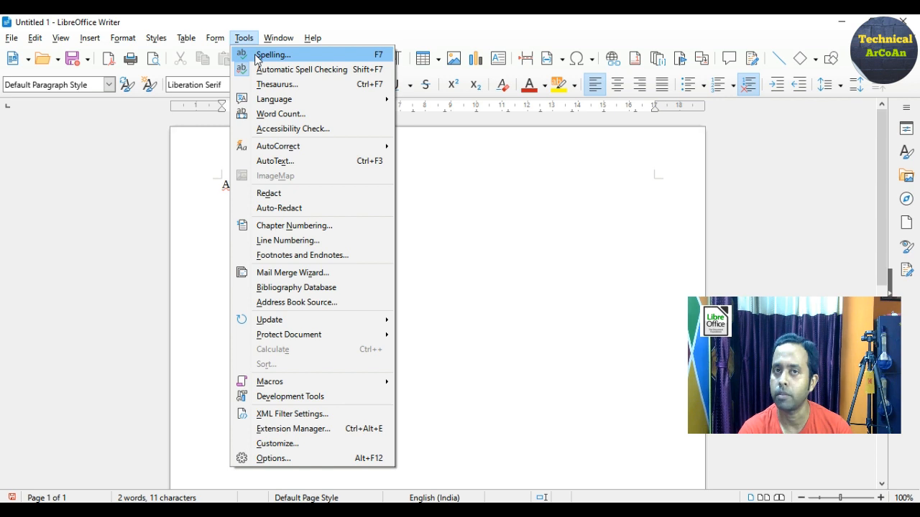
click(272, 55)
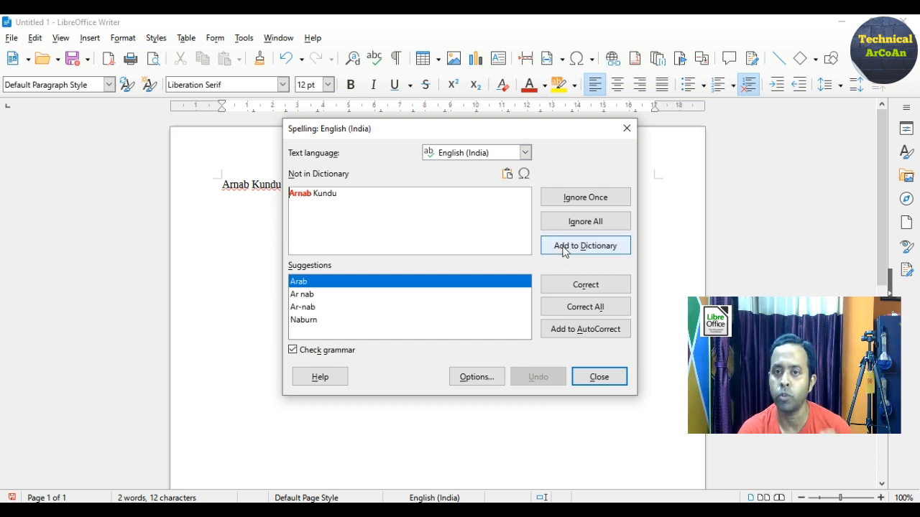
key(Escape)
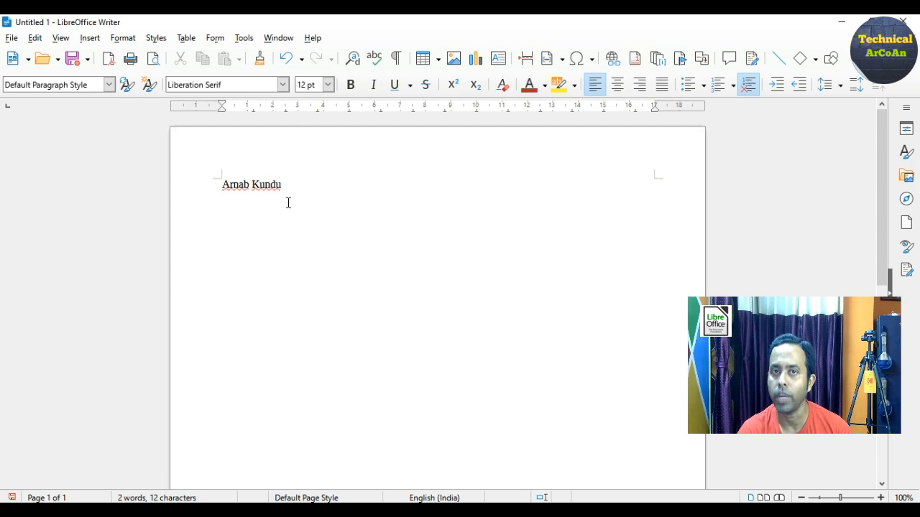
drag(222, 185, 291, 184)
Set the name's font size to 20 pt
click(309, 85)
click(327, 84)
click(314, 247)
click(365, 268)
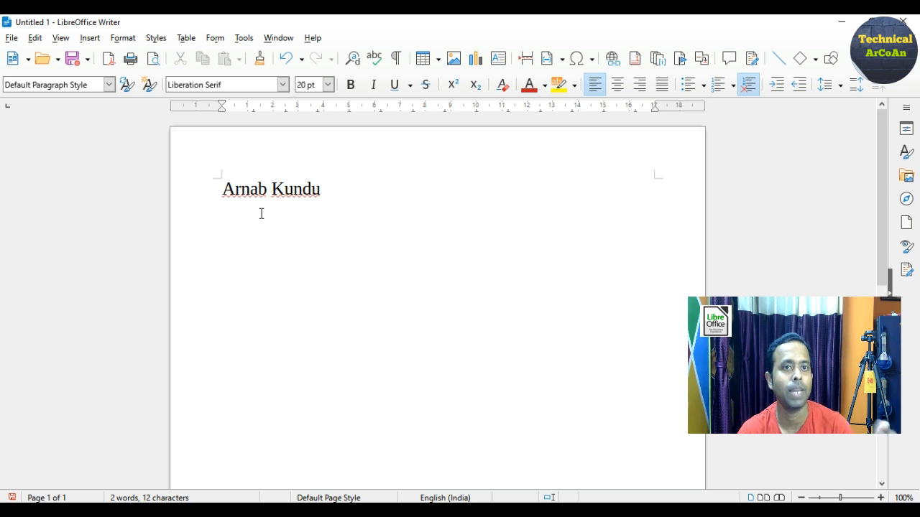
Run the spelling check and add both name words to the dictionary
click(243, 38)
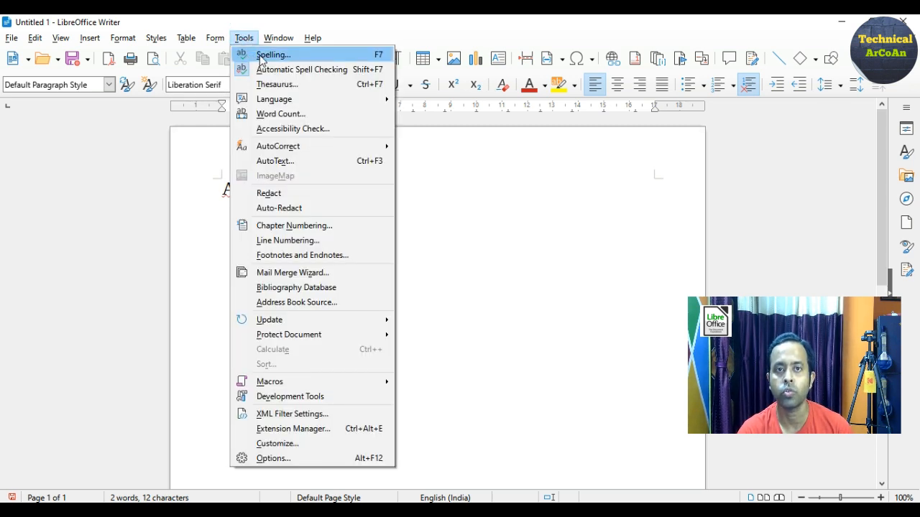
click(260, 56)
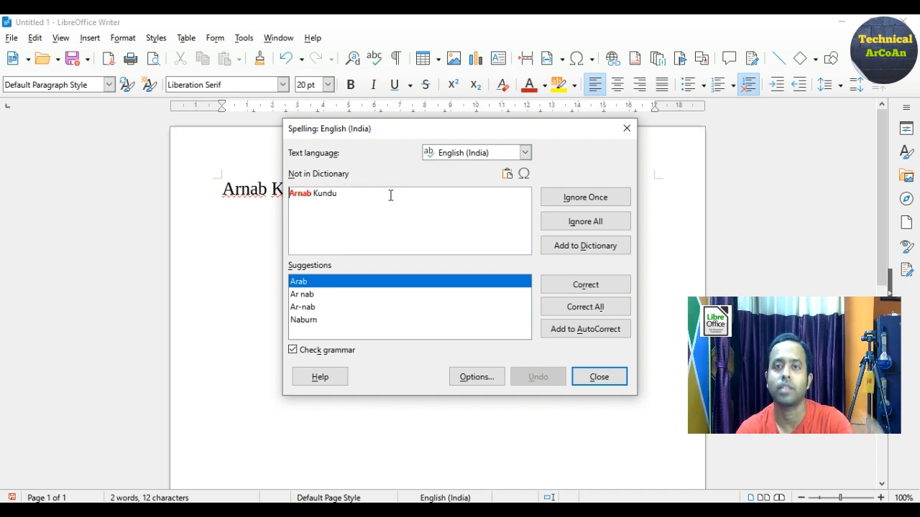
click(559, 248)
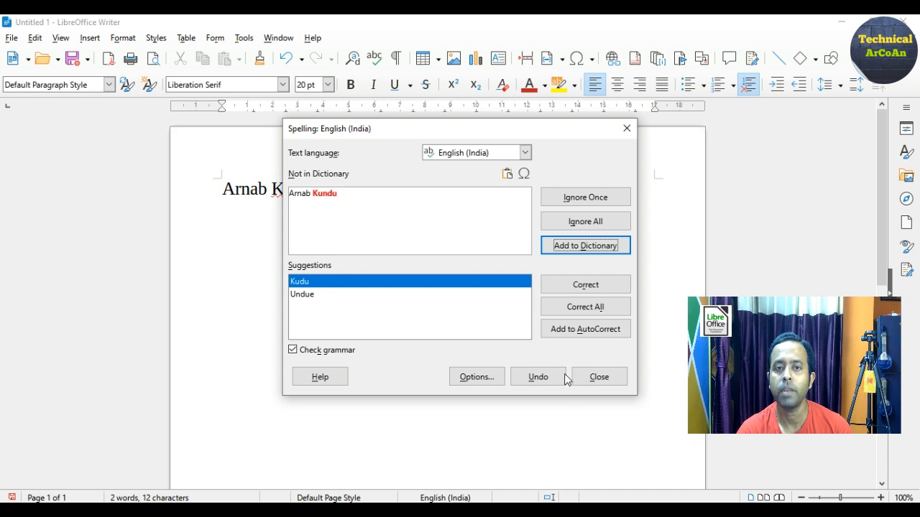
click(577, 248)
click(491, 285)
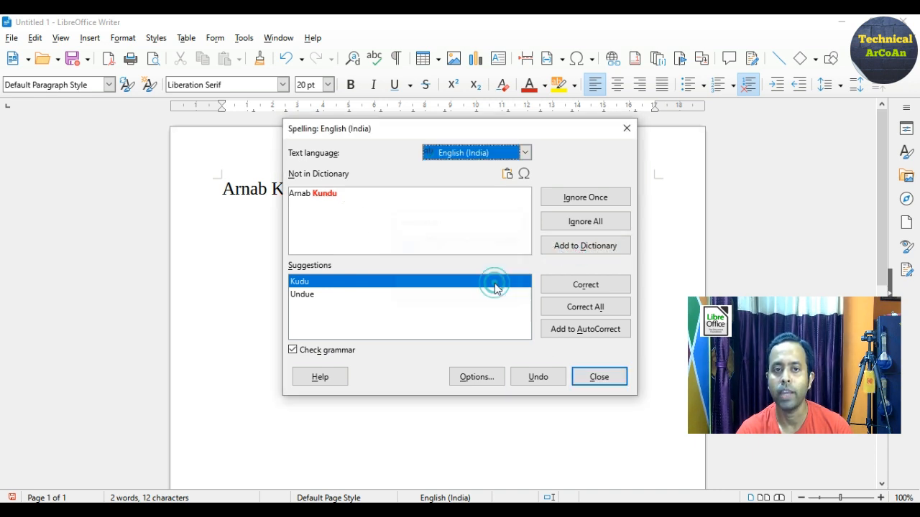
click(600, 377)
click(371, 190)
Complete the first name's retyping, then type a second person's full name after it
text(nab Kun)
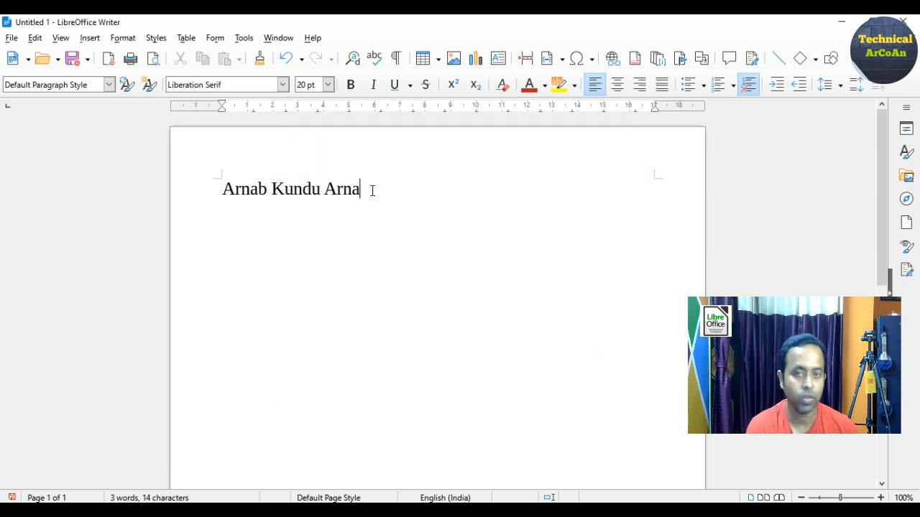
text(du  )
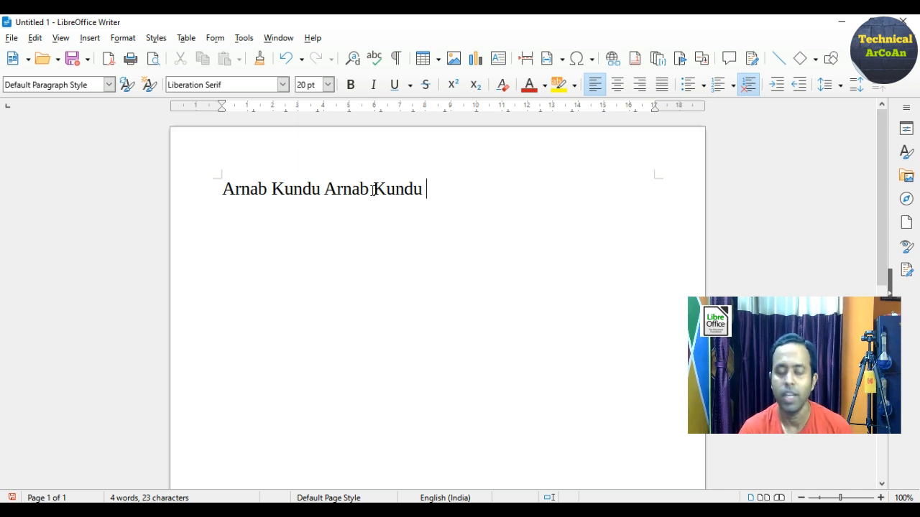
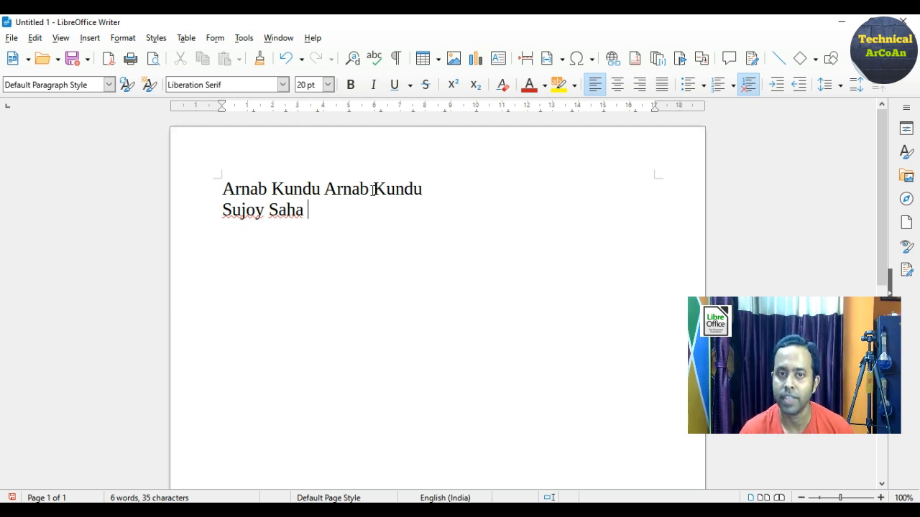
Add both words of the second name to the dictionary, then start a new line
click(243, 38)
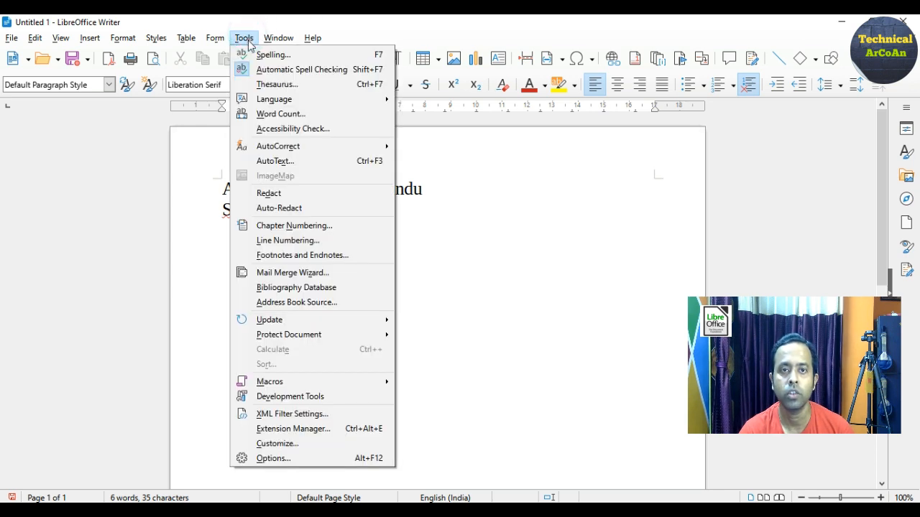
click(257, 56)
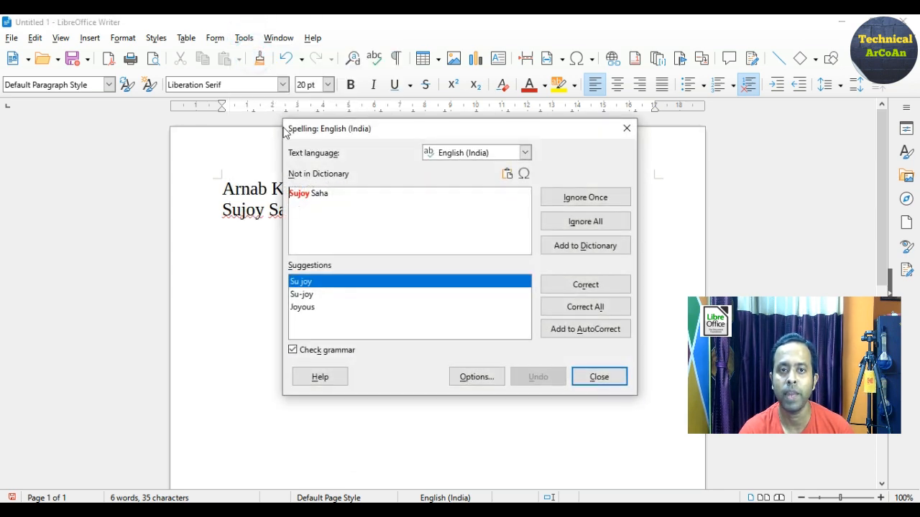
click(570, 251)
click(554, 245)
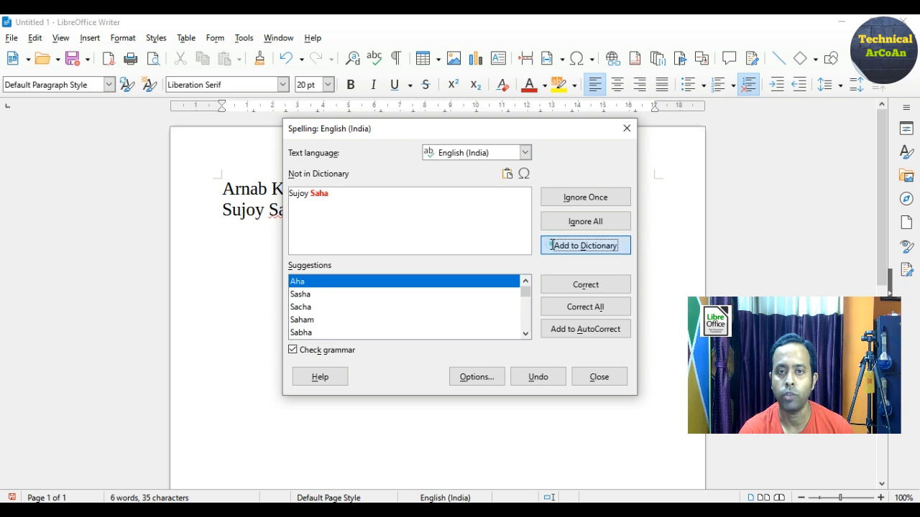
click(474, 287)
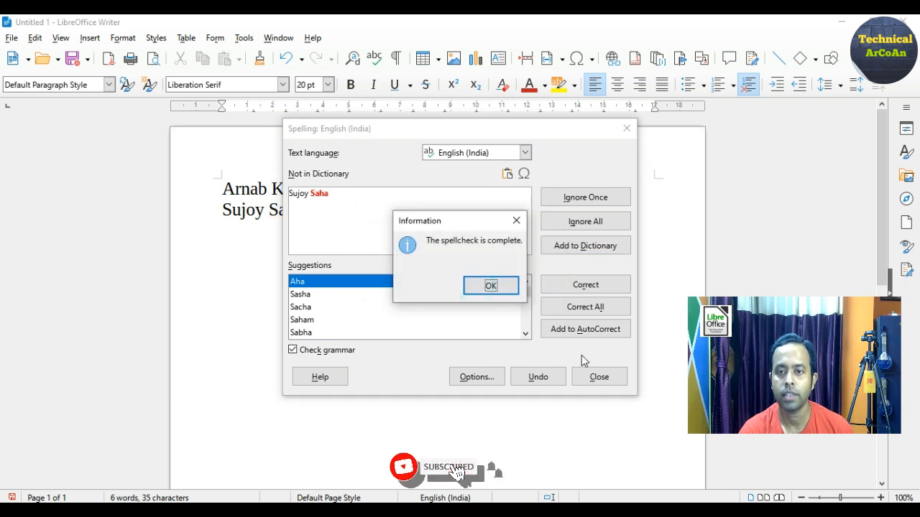
click(491, 285)
click(597, 376)
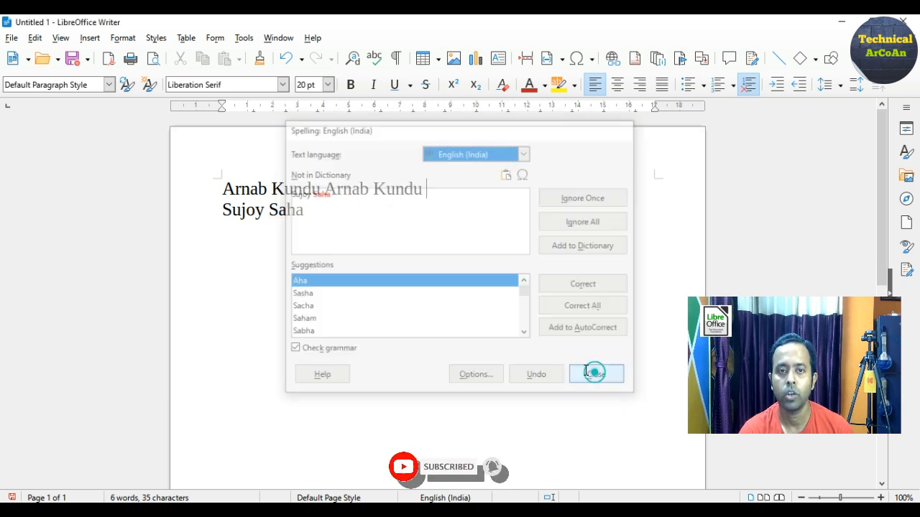
click(337, 210)
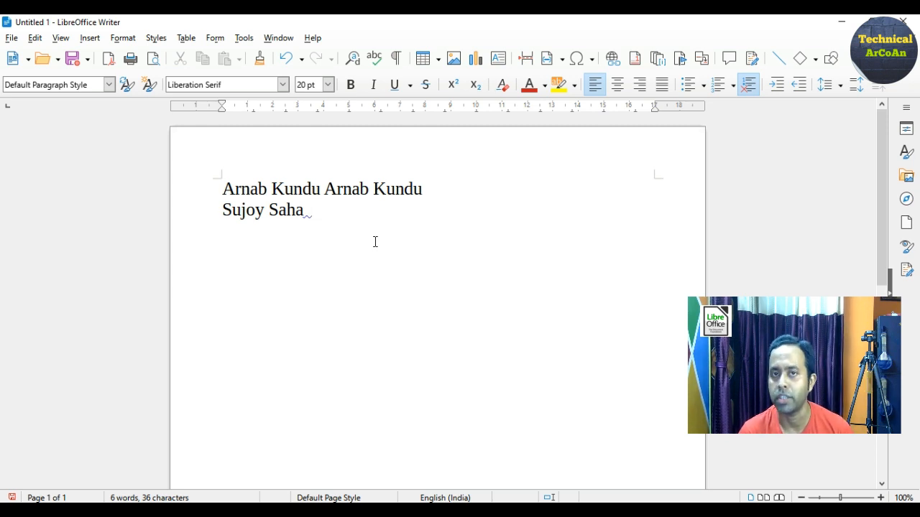
key(Return)
Type the misspelled word 'Catagory' on the new line
text(C)
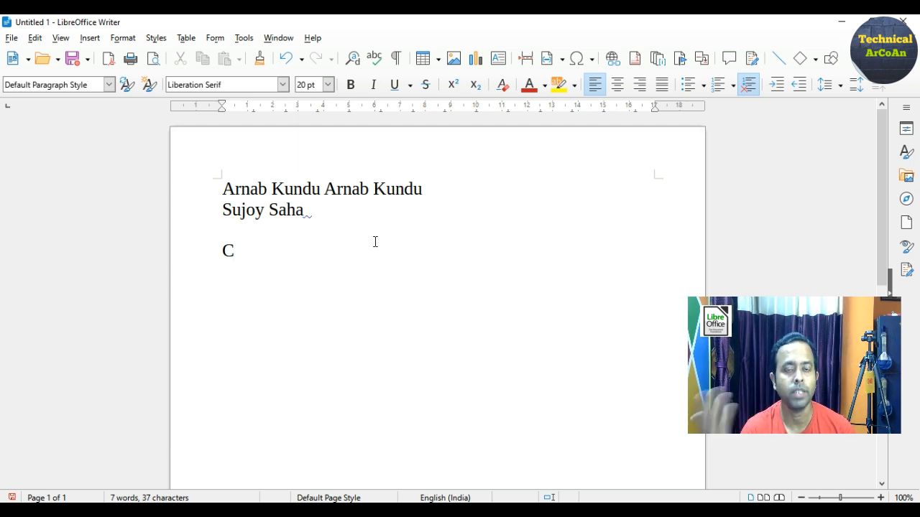
text(ata)
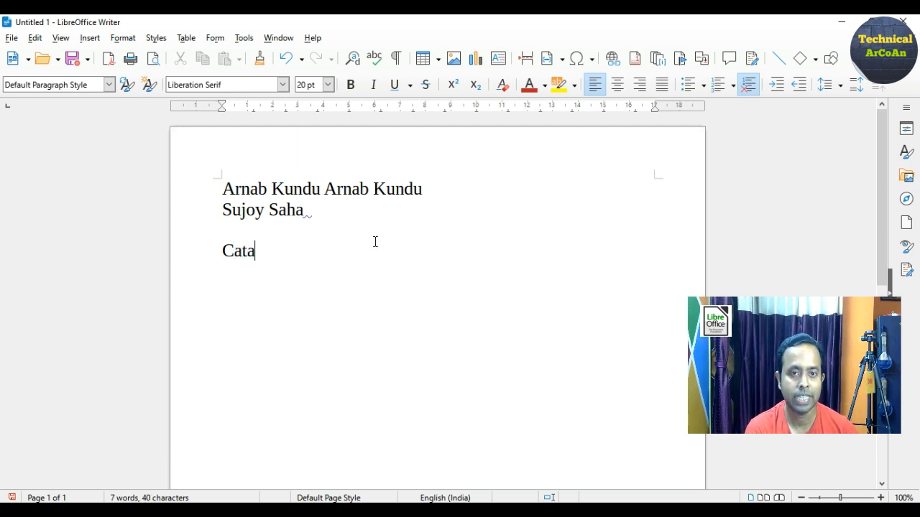
text(gory)
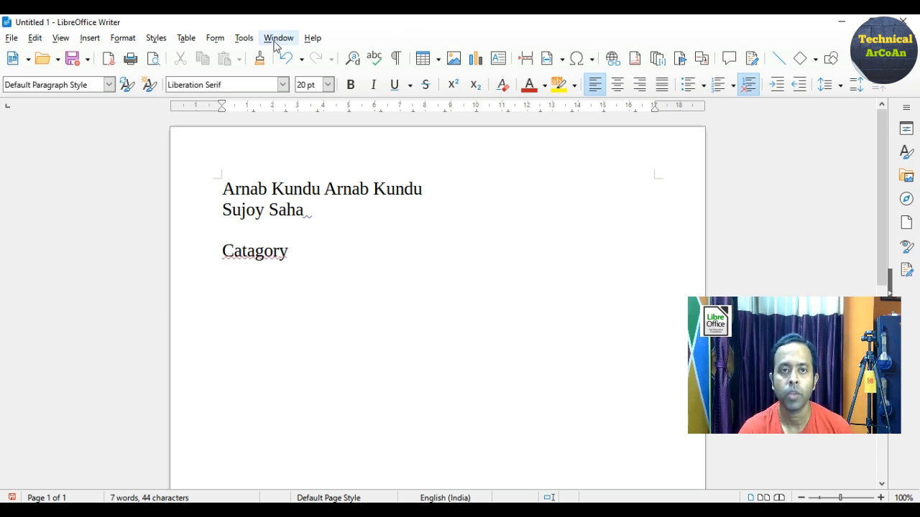
Use the spelling check to correct 'Catagory' to 'Category'
click(244, 38)
click(267, 55)
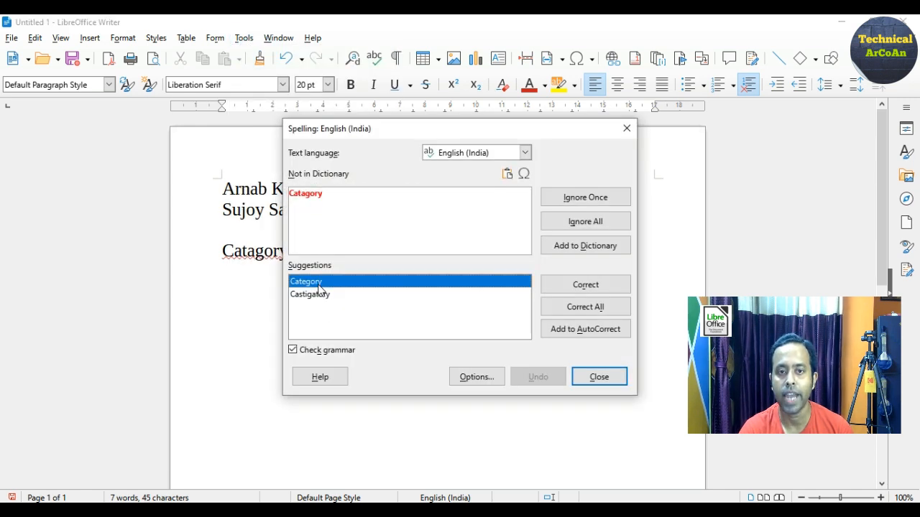
click(571, 288)
click(464, 285)
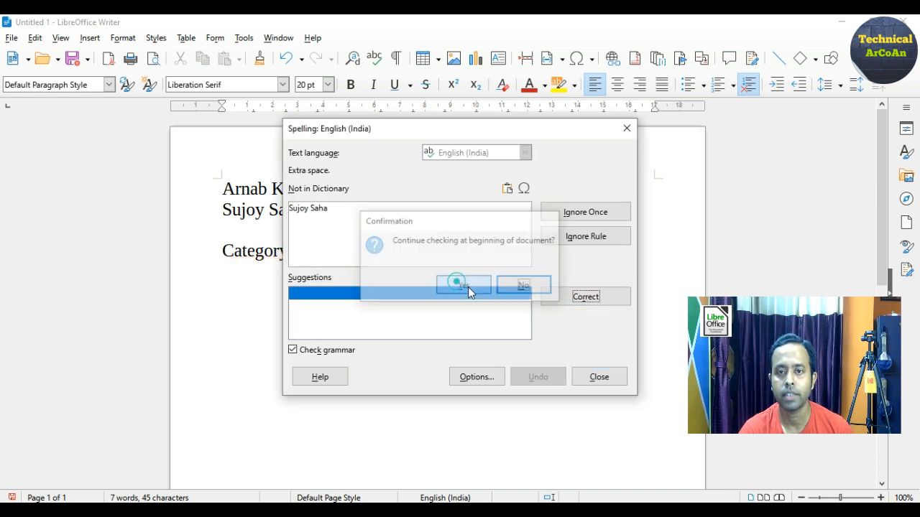
click(588, 373)
click(353, 263)
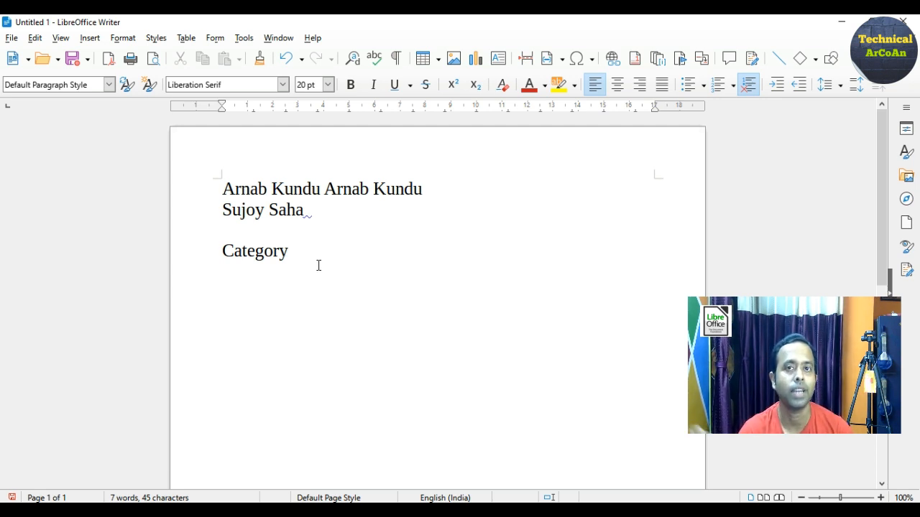
Select all the document text and delete it
key(ctrl+a)
key(Delete)
click(253, 198)
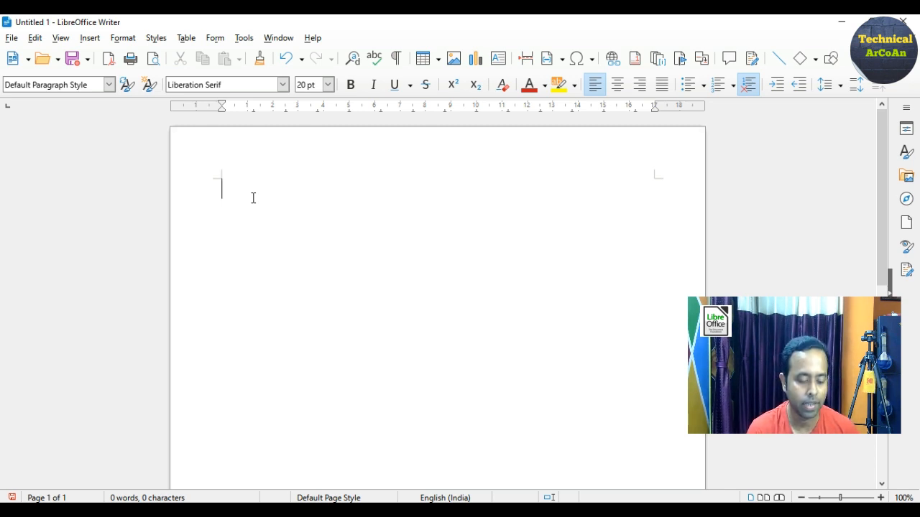
Type 'My Name is' with the author's name, then 'I have a Youtube Channel named TechnicalArCoAn.'
text(Mu)
key(BackSpace)
text(y Name is Arnab Kundu. I have a Youtube)
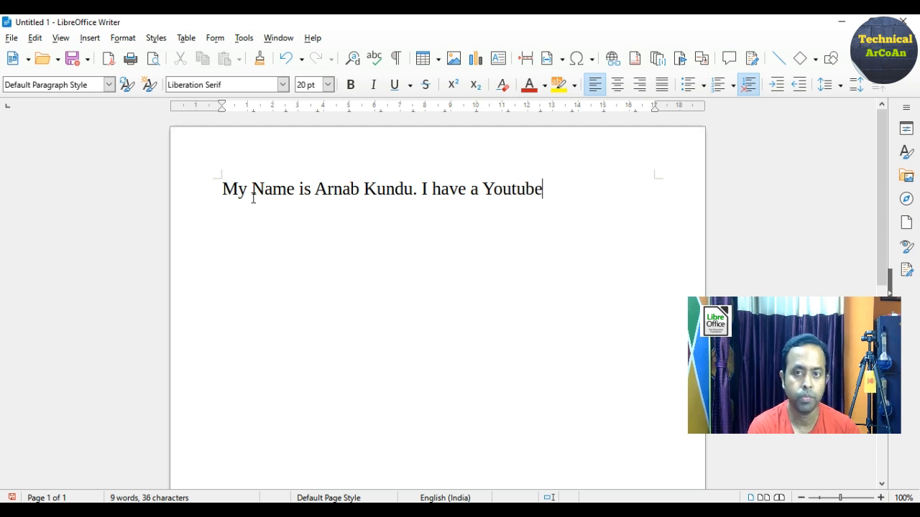
text( Channe)
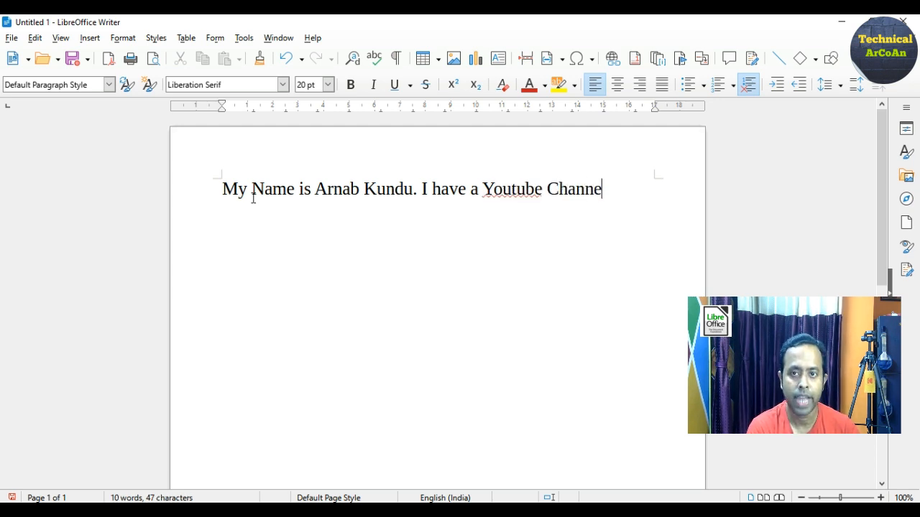
text(l name)
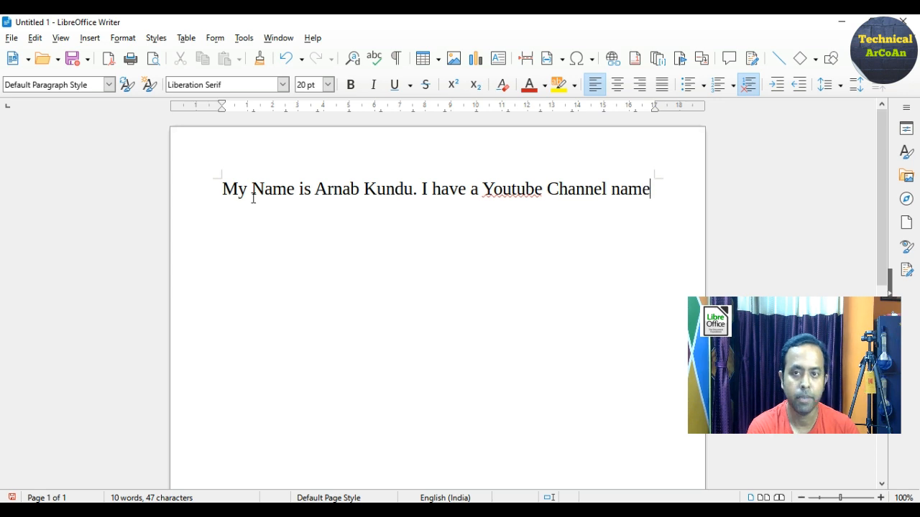
text(d Tech)
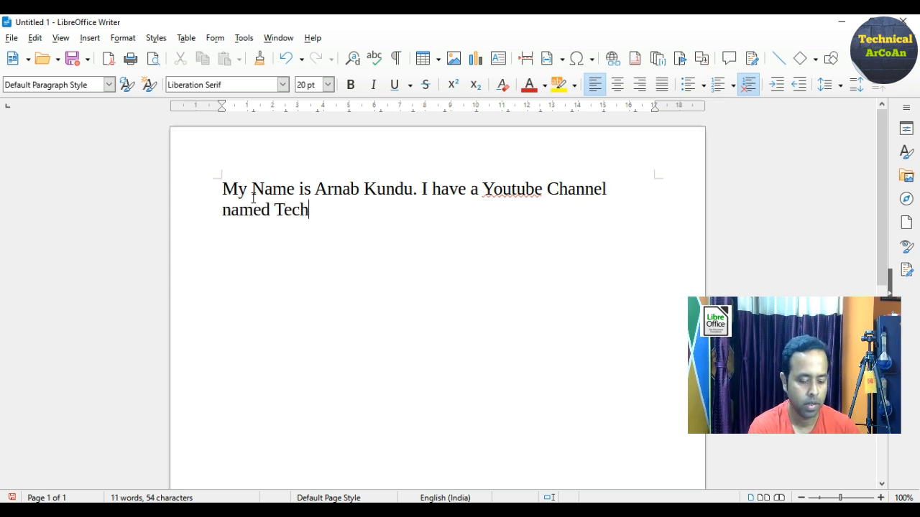
text(nicalArCoAn.)
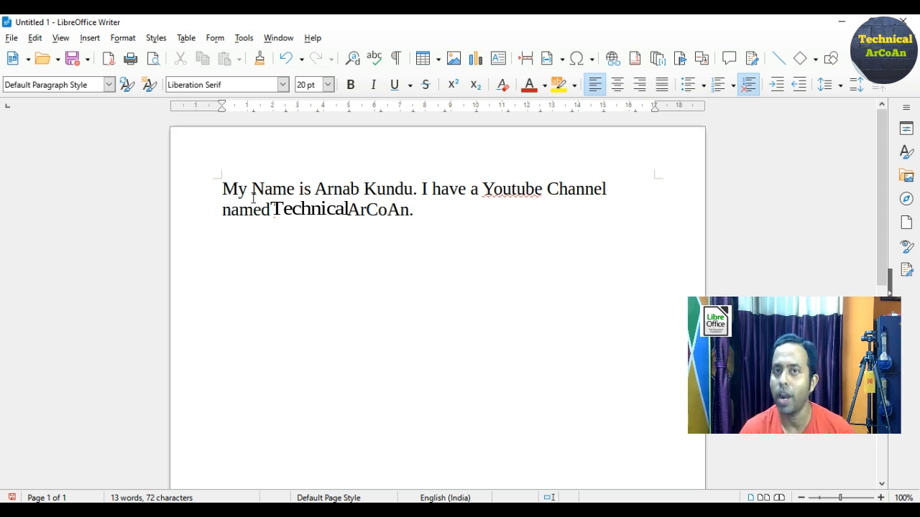
click(494, 185)
Ignore All on 'Youtube' so it stops being flagged as a spelling error
right_click(494, 185)
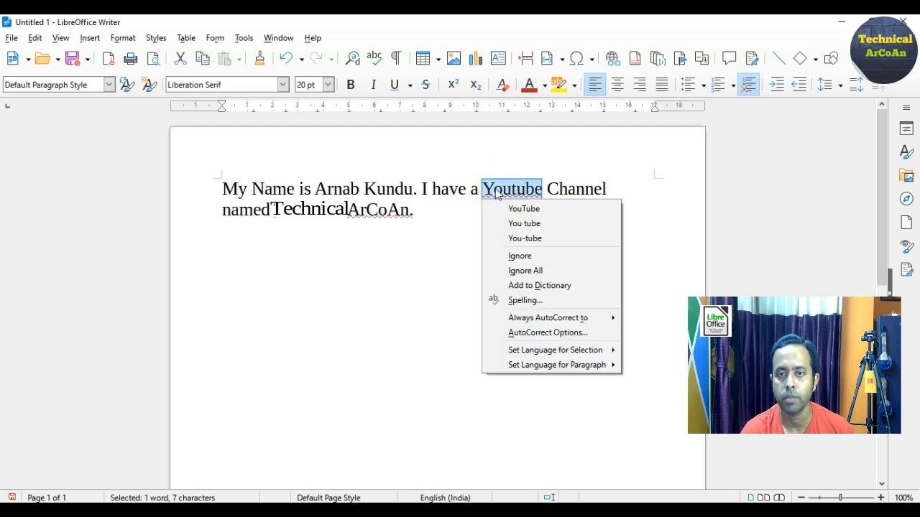
click(515, 270)
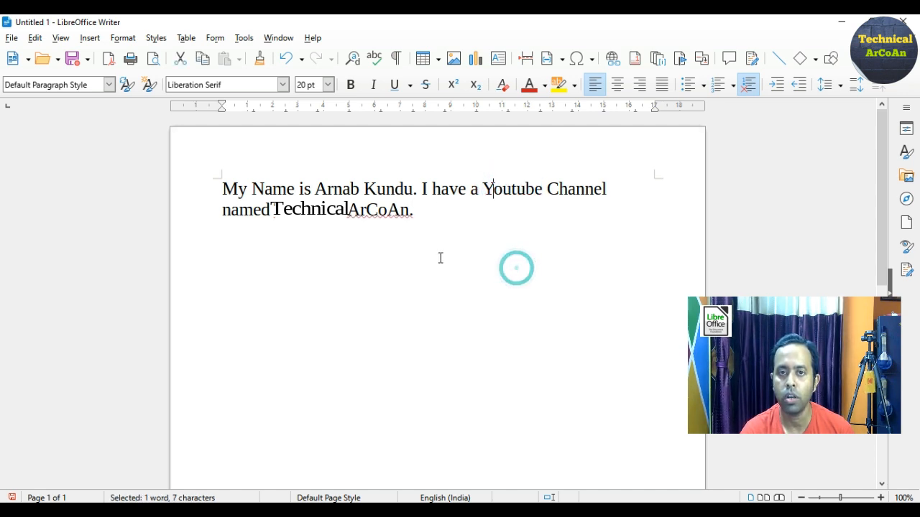
click(437, 295)
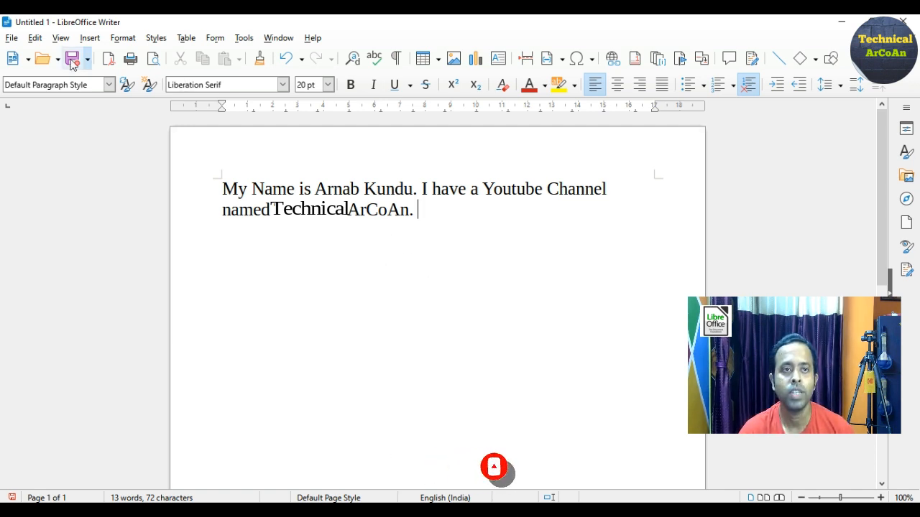
Use Find & Replace to swap the author's first name for a new first name
click(36, 39)
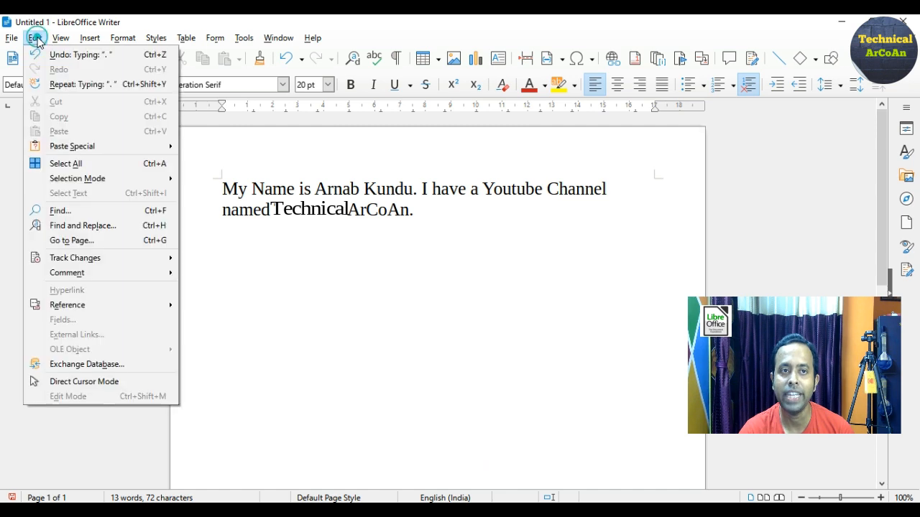
click(54, 229)
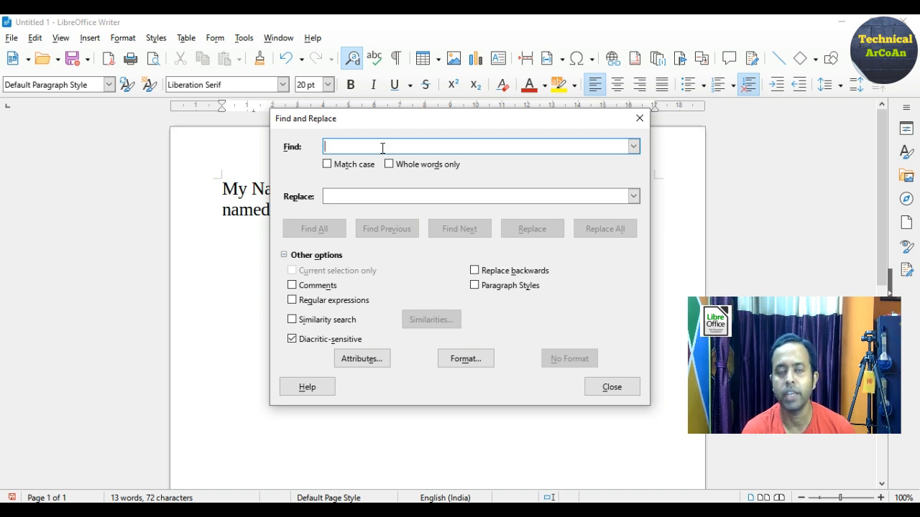
text(Arnab)
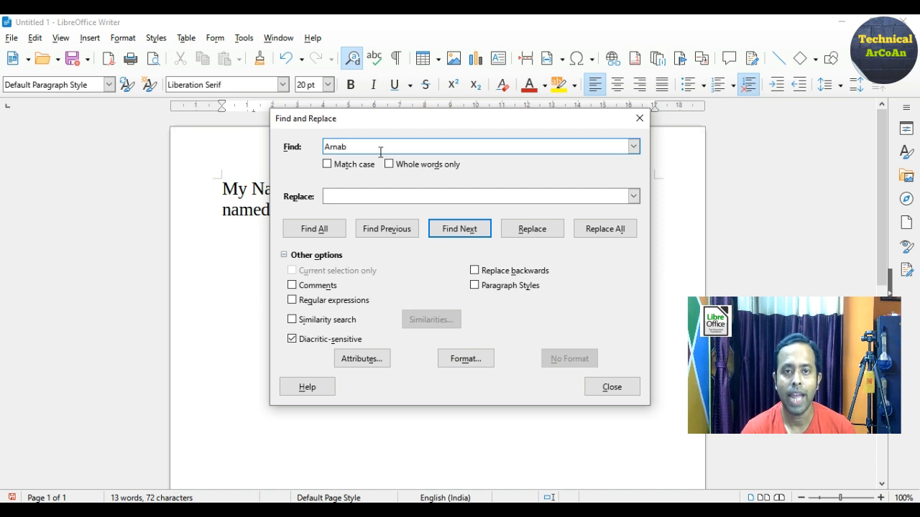
click(370, 196)
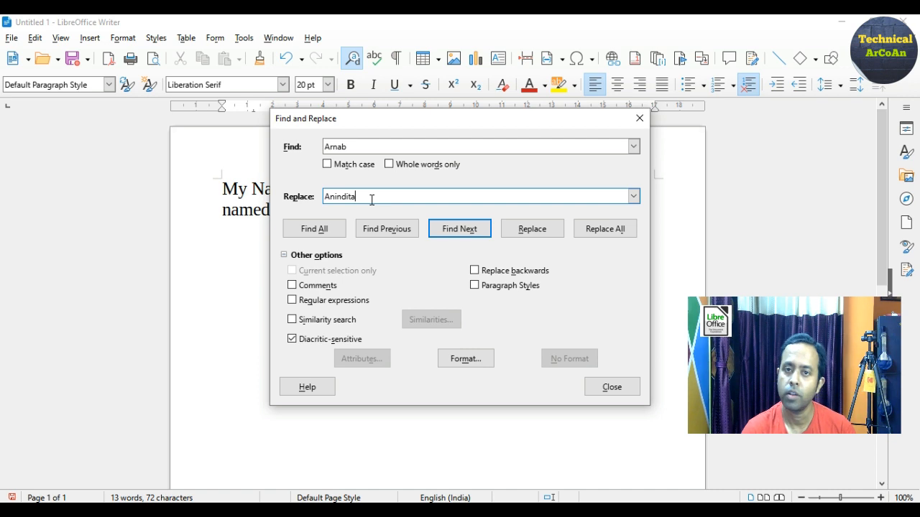
click(604, 230)
Replace the author's surname with a new surname, then close Find & Replace
double_click(350, 146)
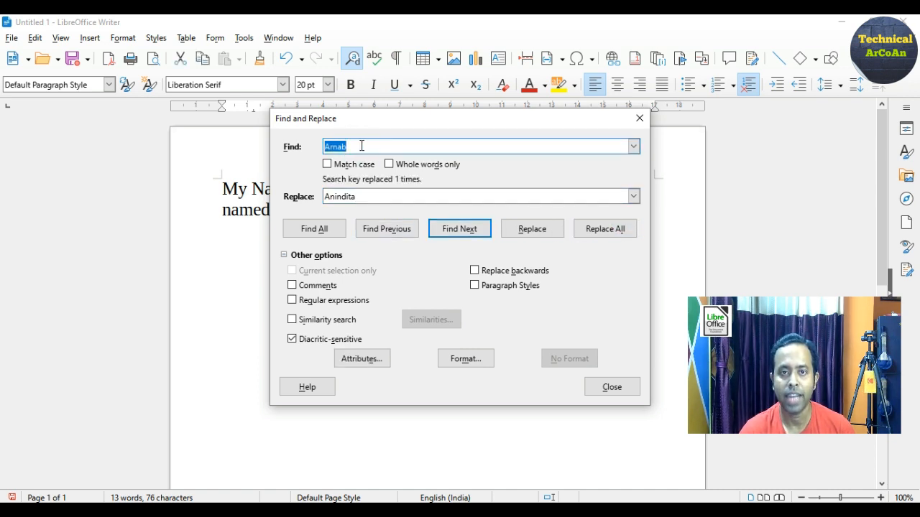
text(Kundu)
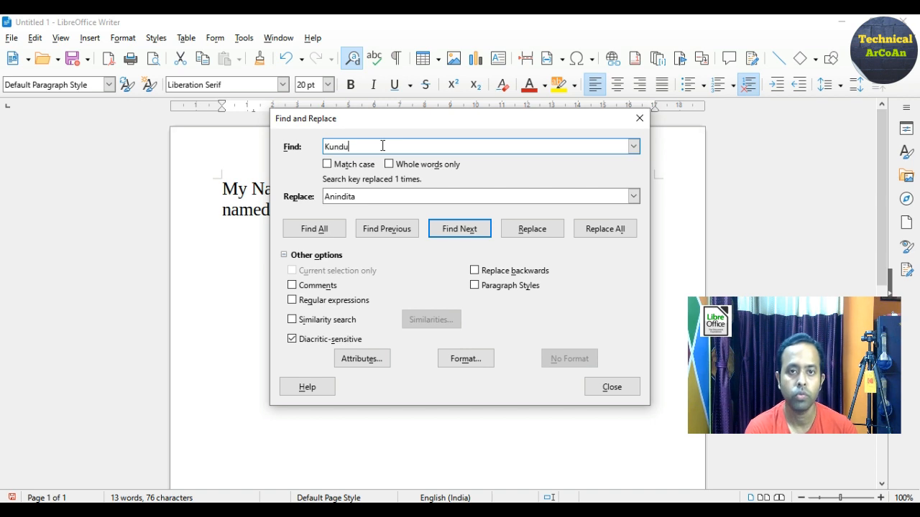
double_click(355, 196)
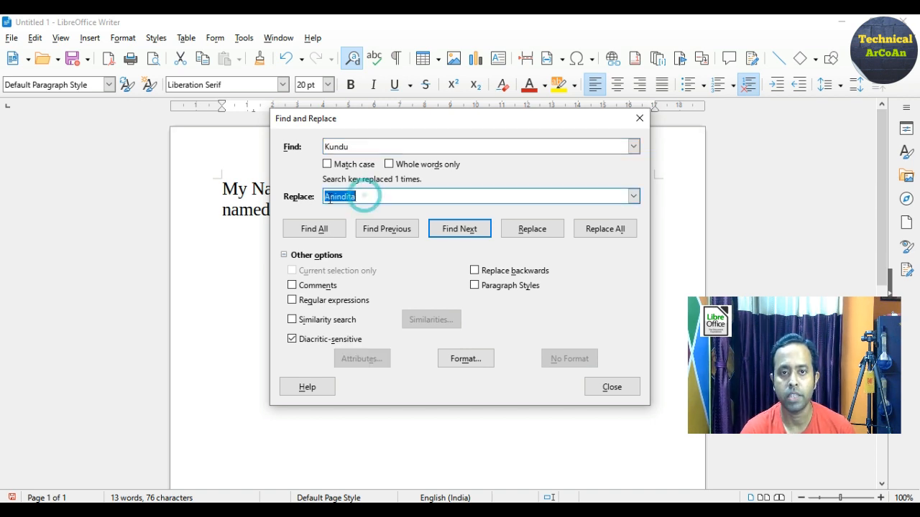
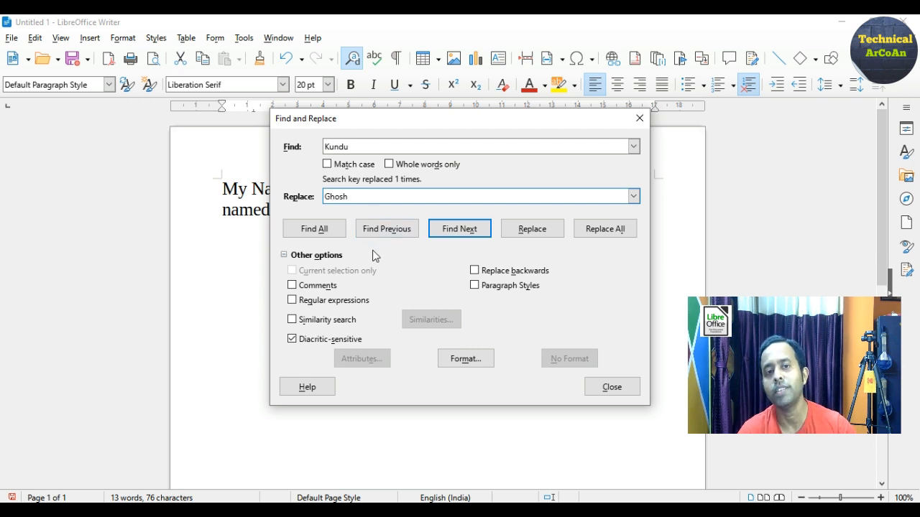
click(590, 231)
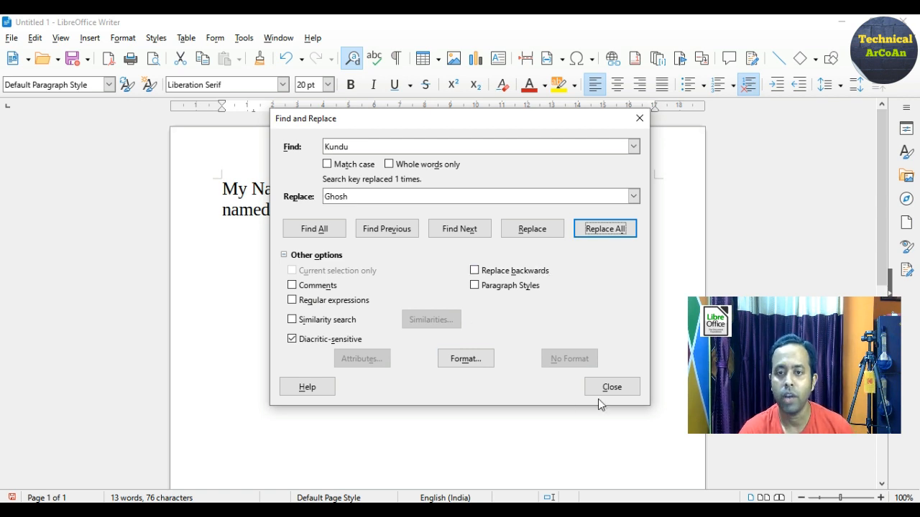
click(611, 386)
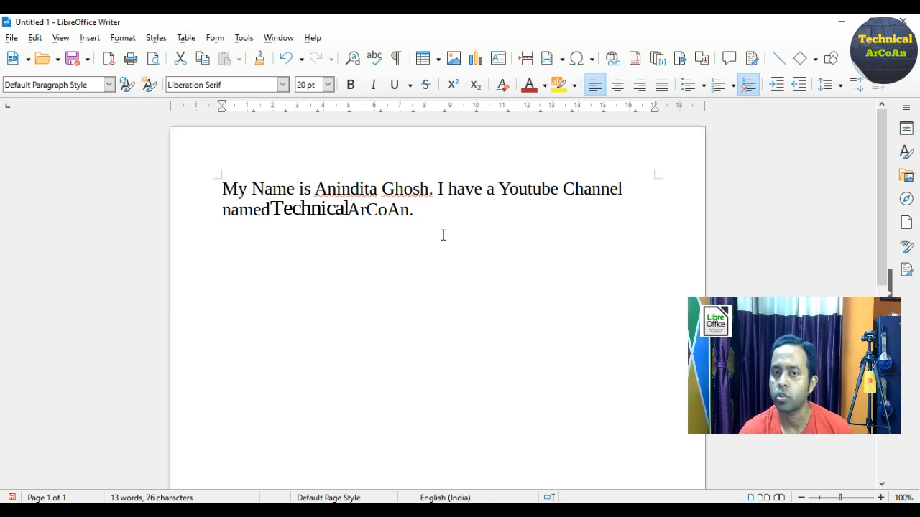
Add a new line 'COCO' below the introduction and replace it with 'ArCoAn' via Find & Replace
key(Return)
key(Return)
text(COCO)
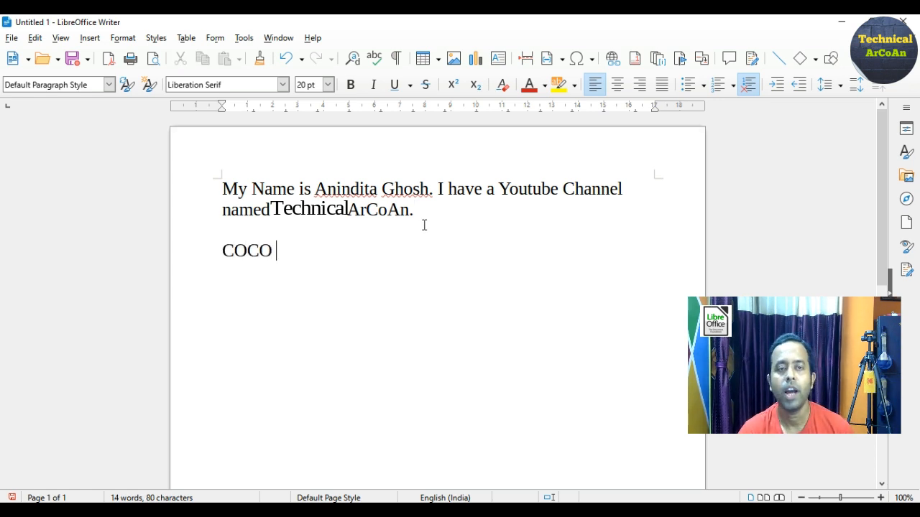
click(34, 37)
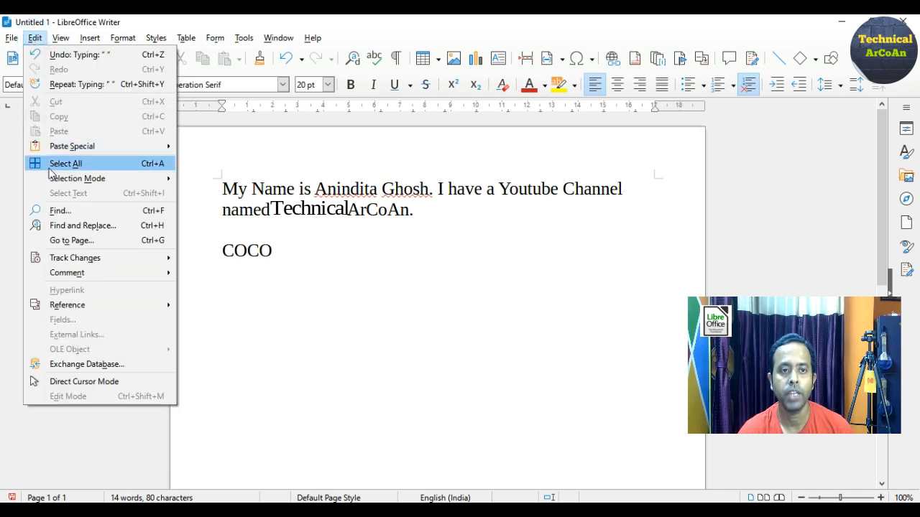
click(64, 226)
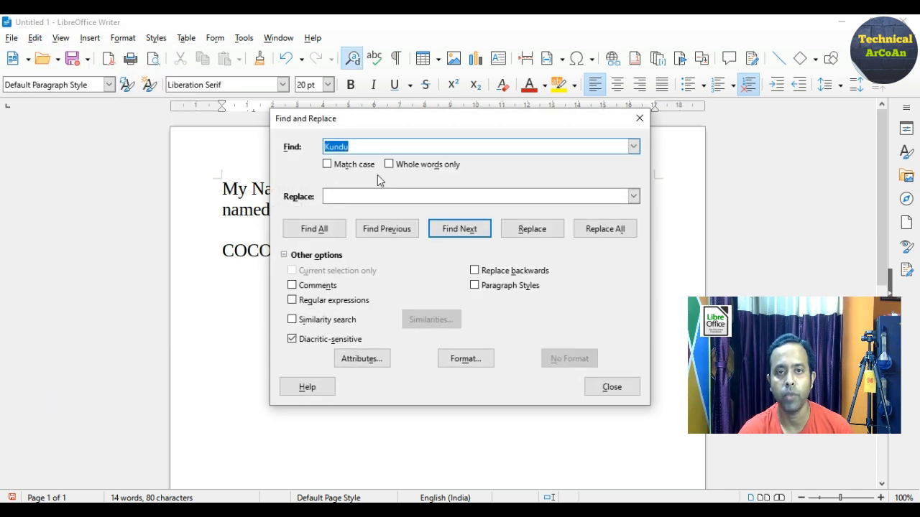
text(CO)
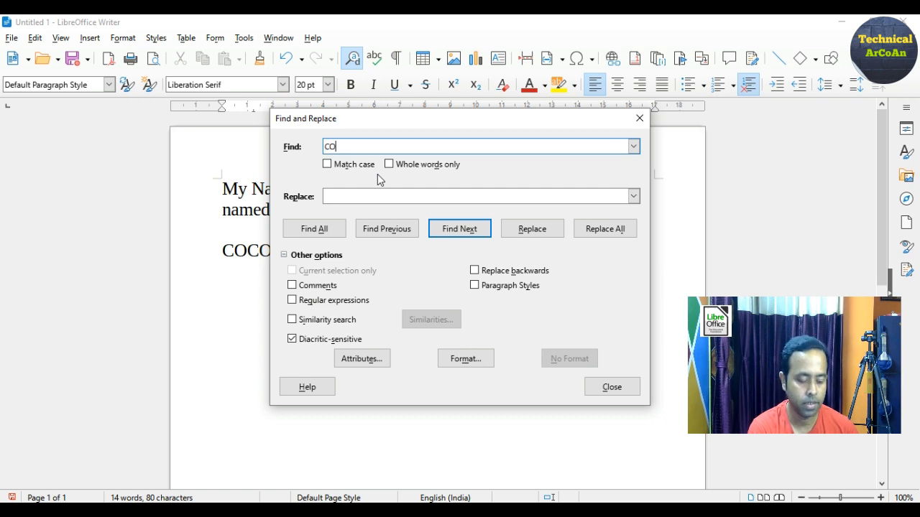
text(CO)
click(391, 195)
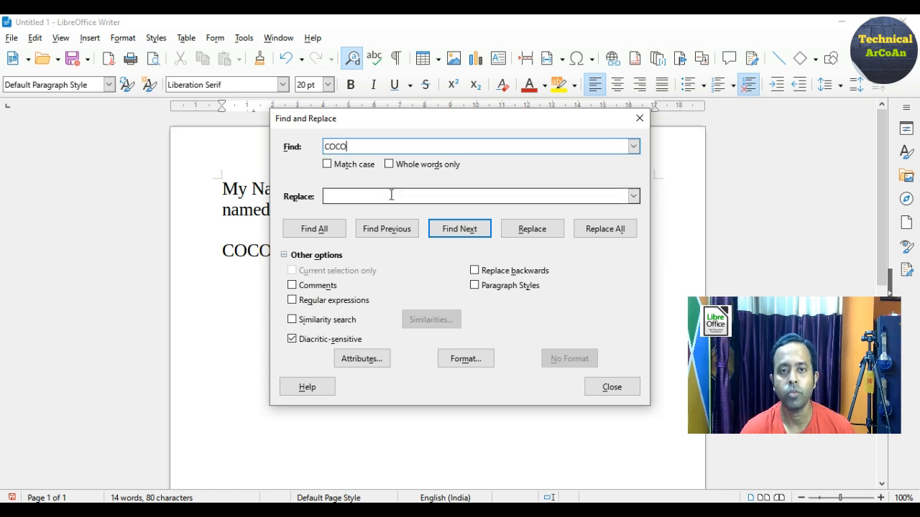
text(ArCoAn)
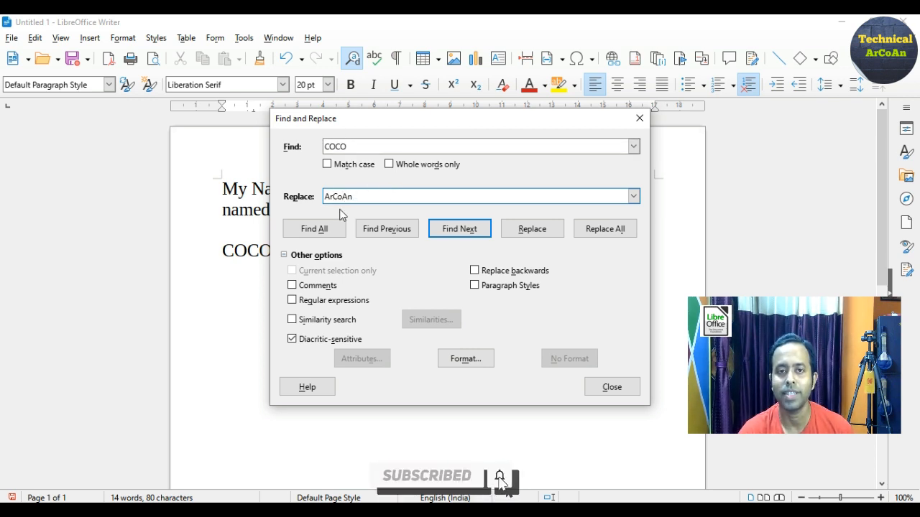
click(597, 231)
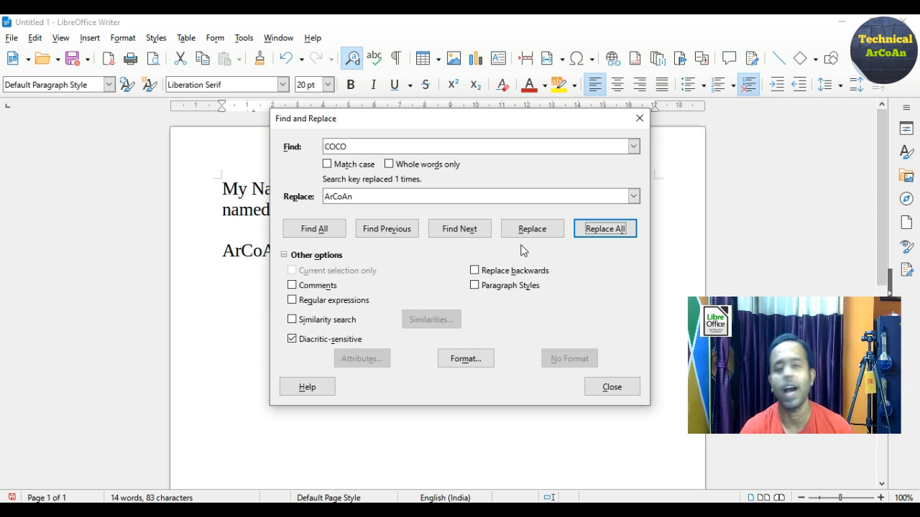
click(604, 389)
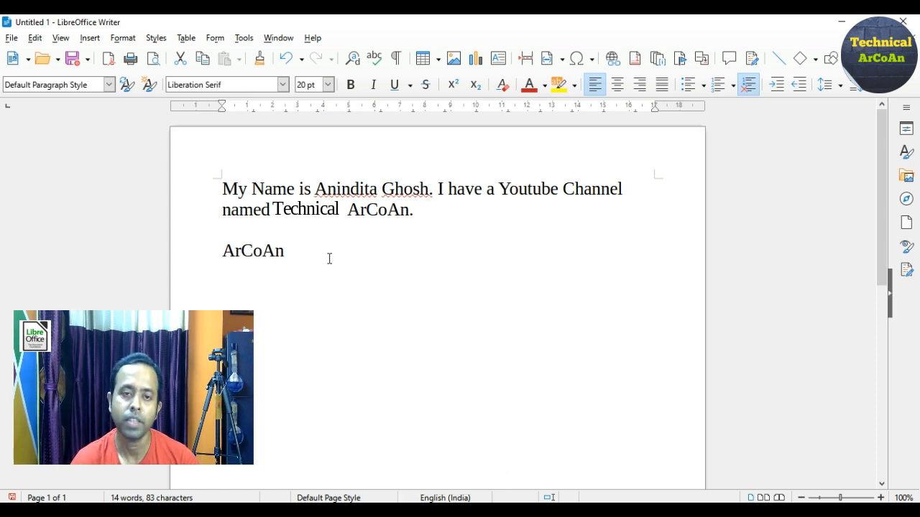
Add the comment 'Youtube Channel name is Technical ArCoAn.' to ArCoAn
click(285, 252)
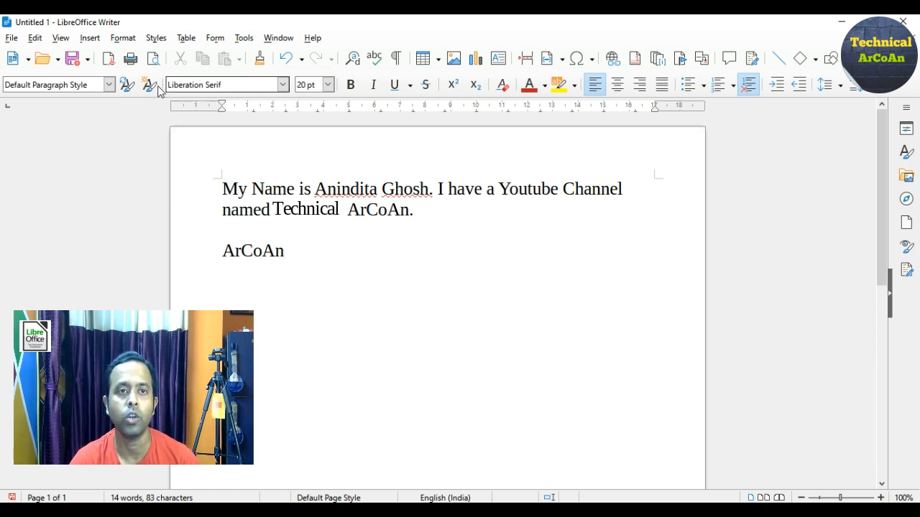
click(91, 37)
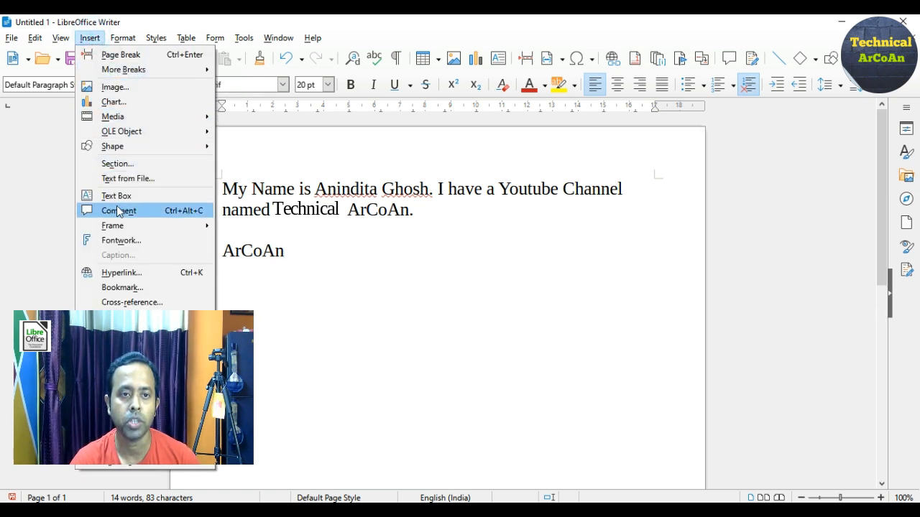
click(365, 271)
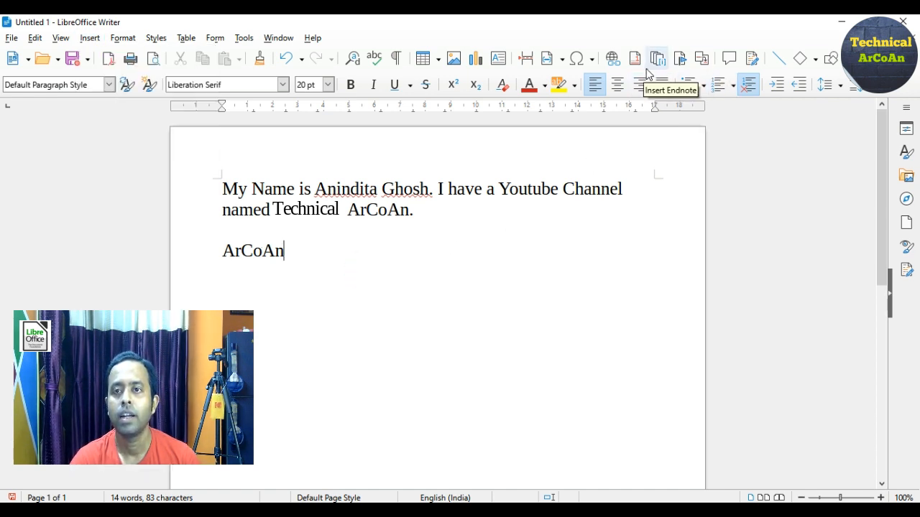
click(729, 64)
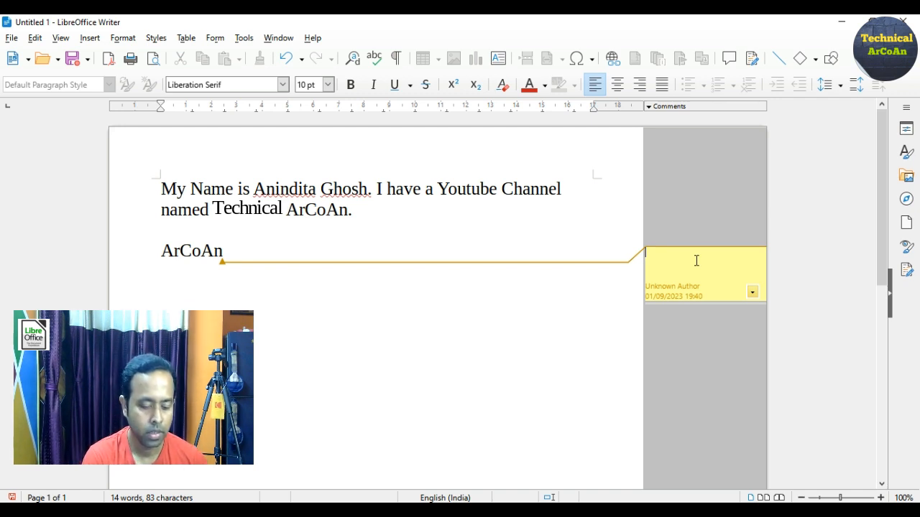
text(Youtu)
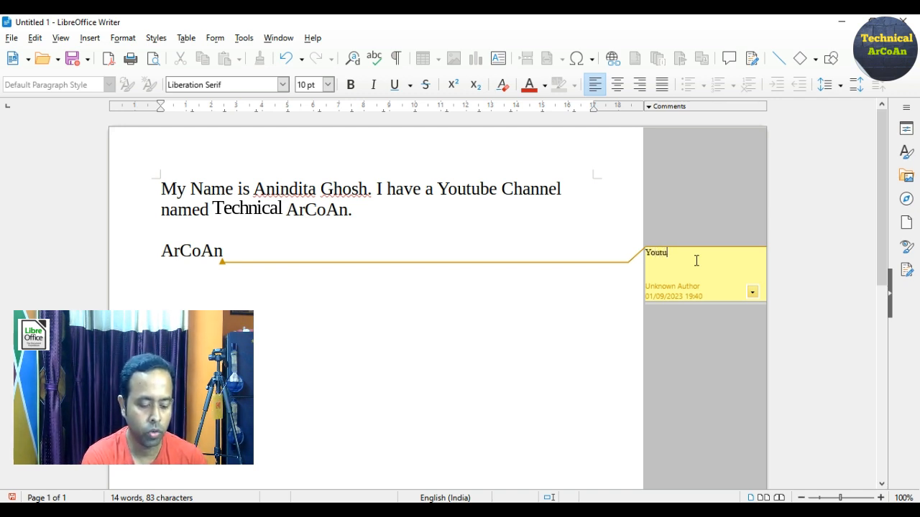
text(be Ch)
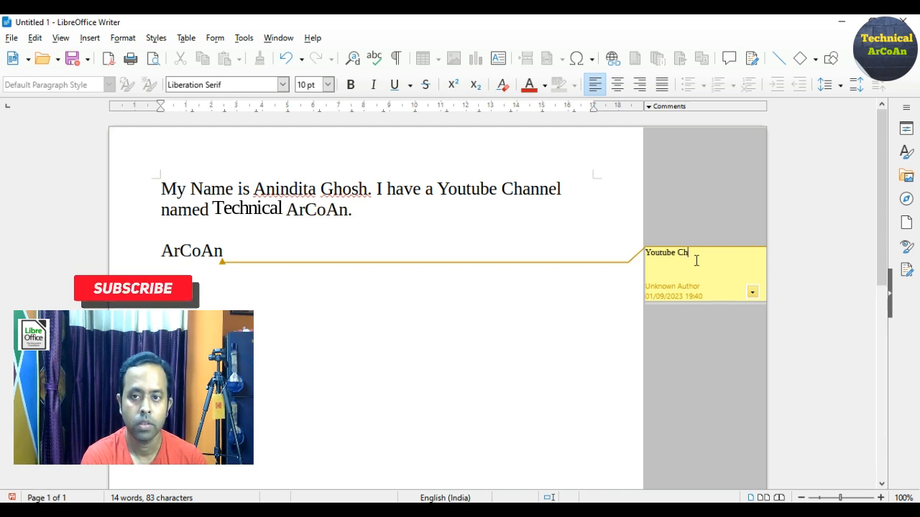
text(annel name)
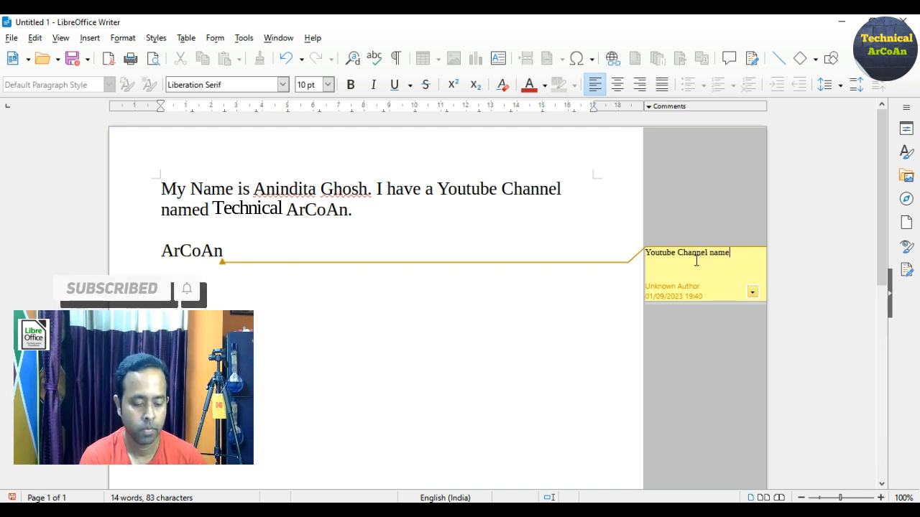
text( is)
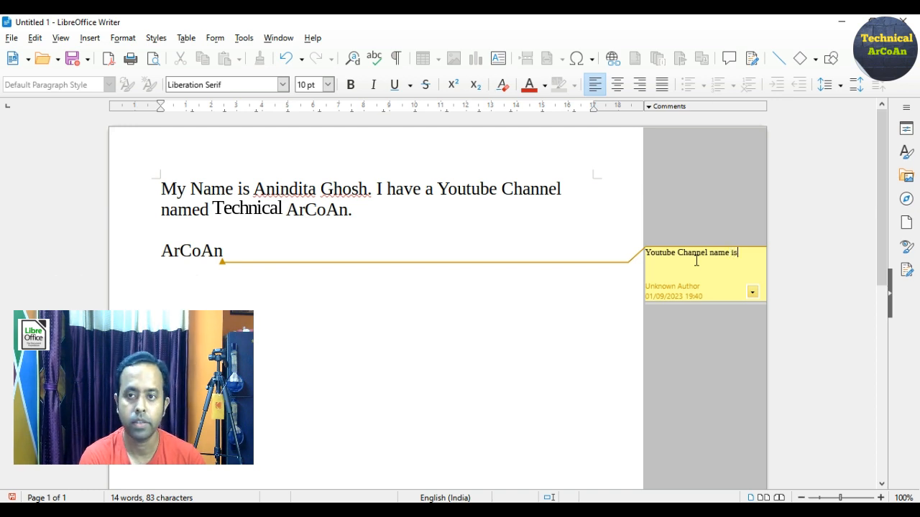
text( Techn)
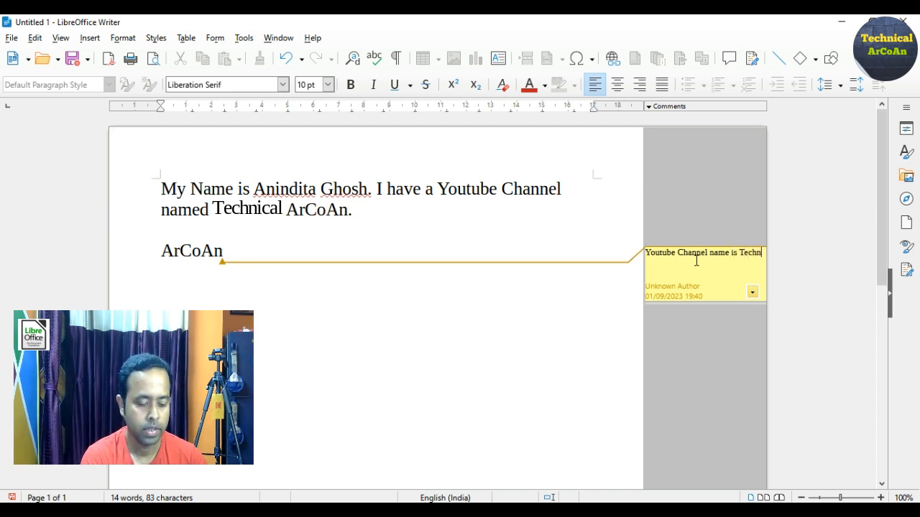
text(ical ArCoAn)
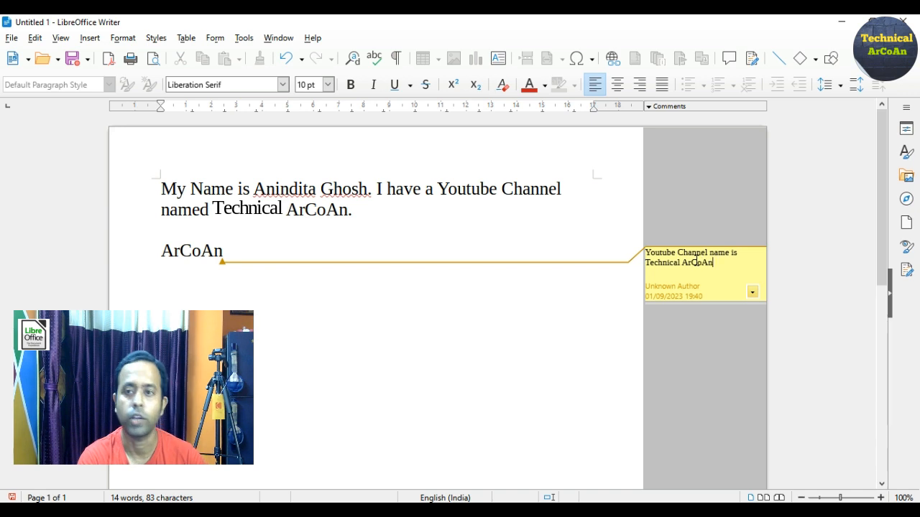
text(.)
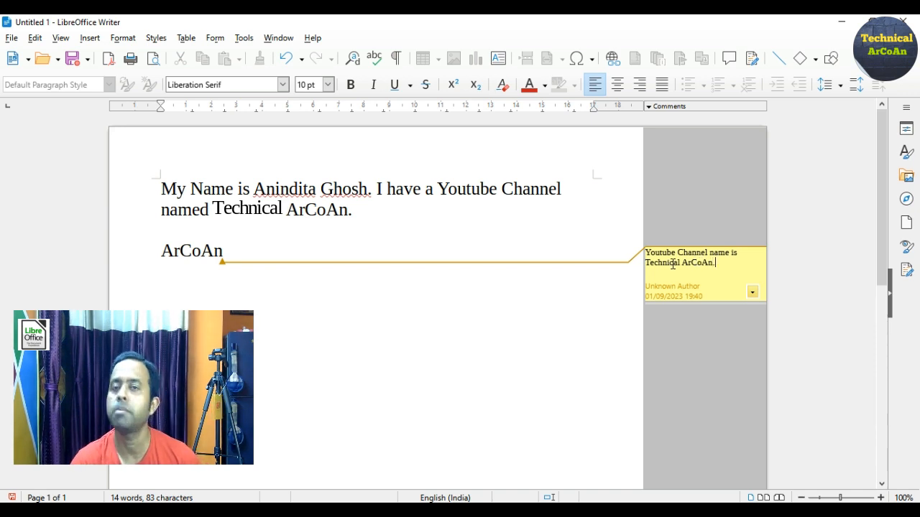
click(576, 191)
Insert a comment at the end of the first paragraph containing the author's full name
click(394, 212)
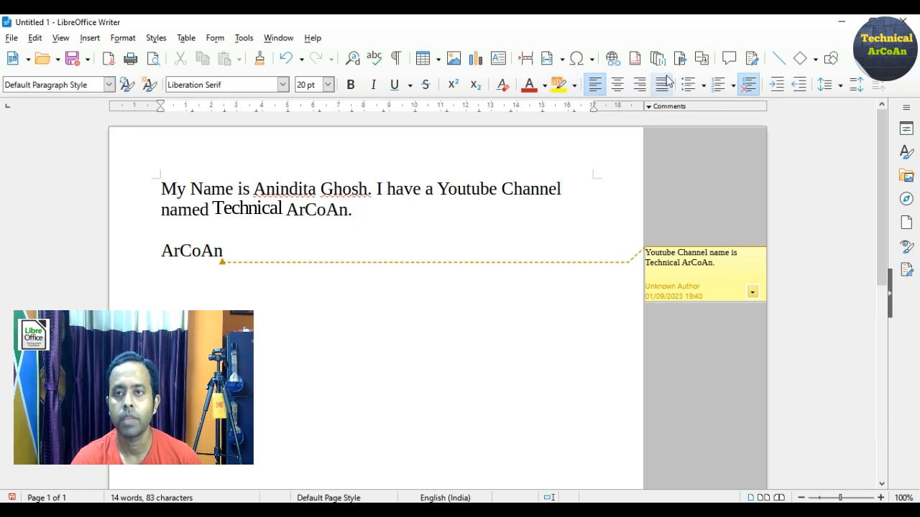
click(90, 38)
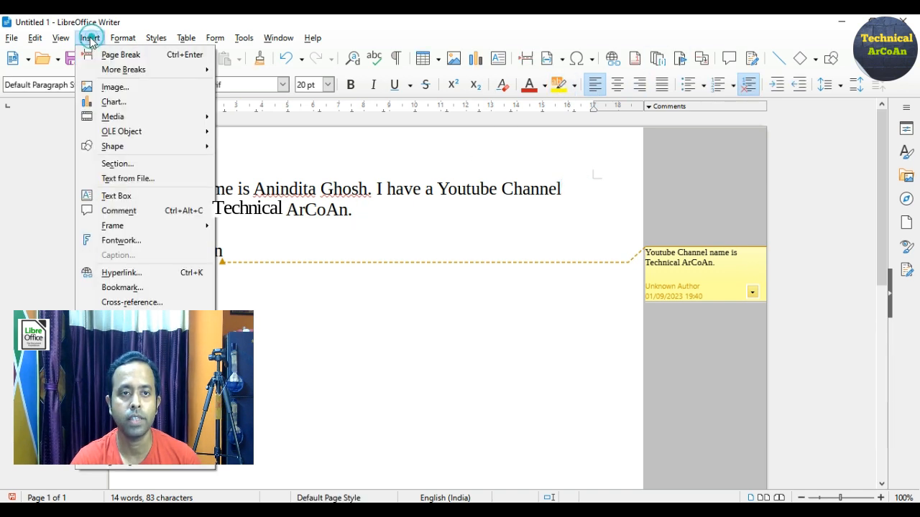
click(105, 212)
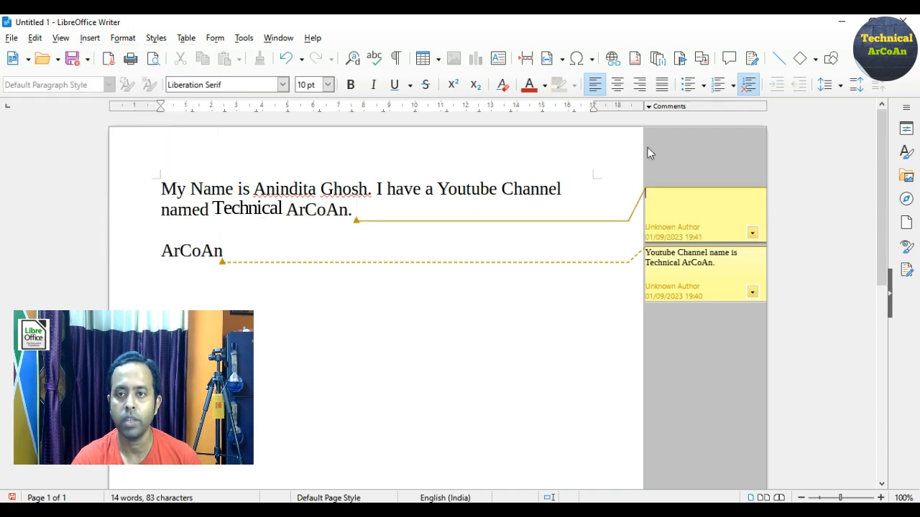
text(Arnab )
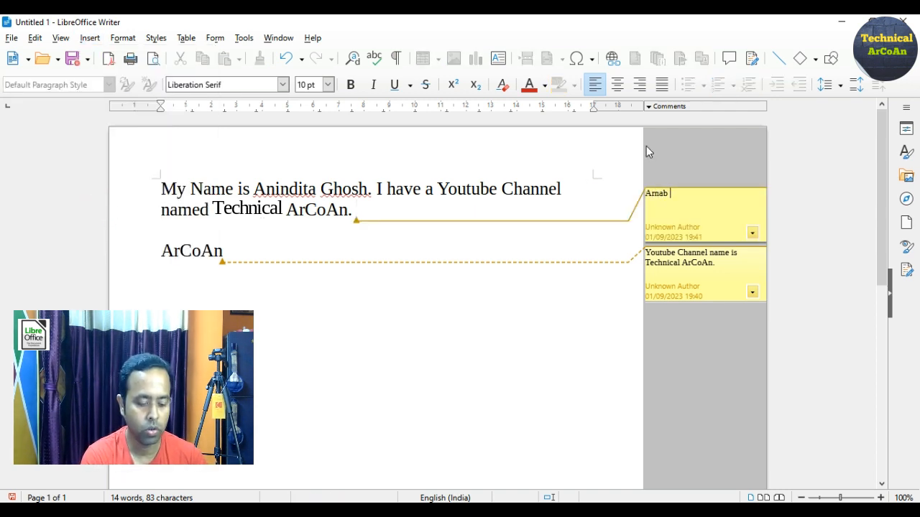
text(Kundu.)
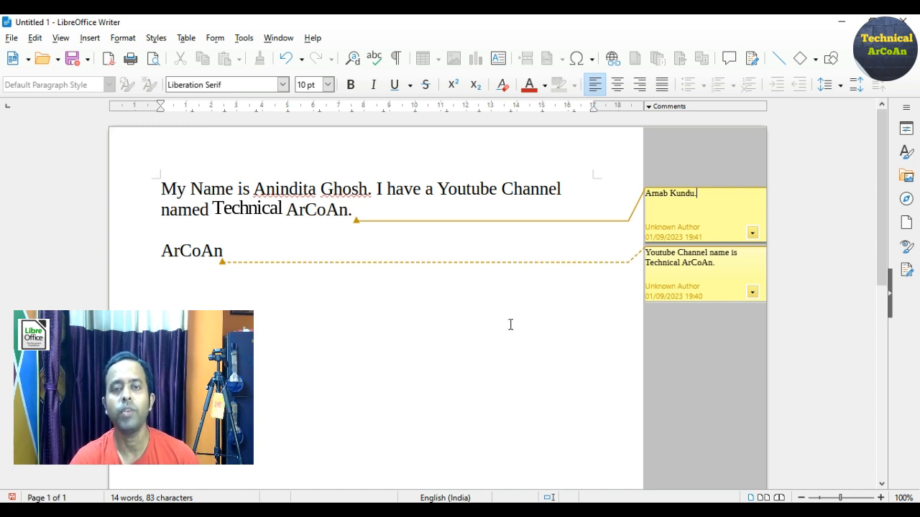